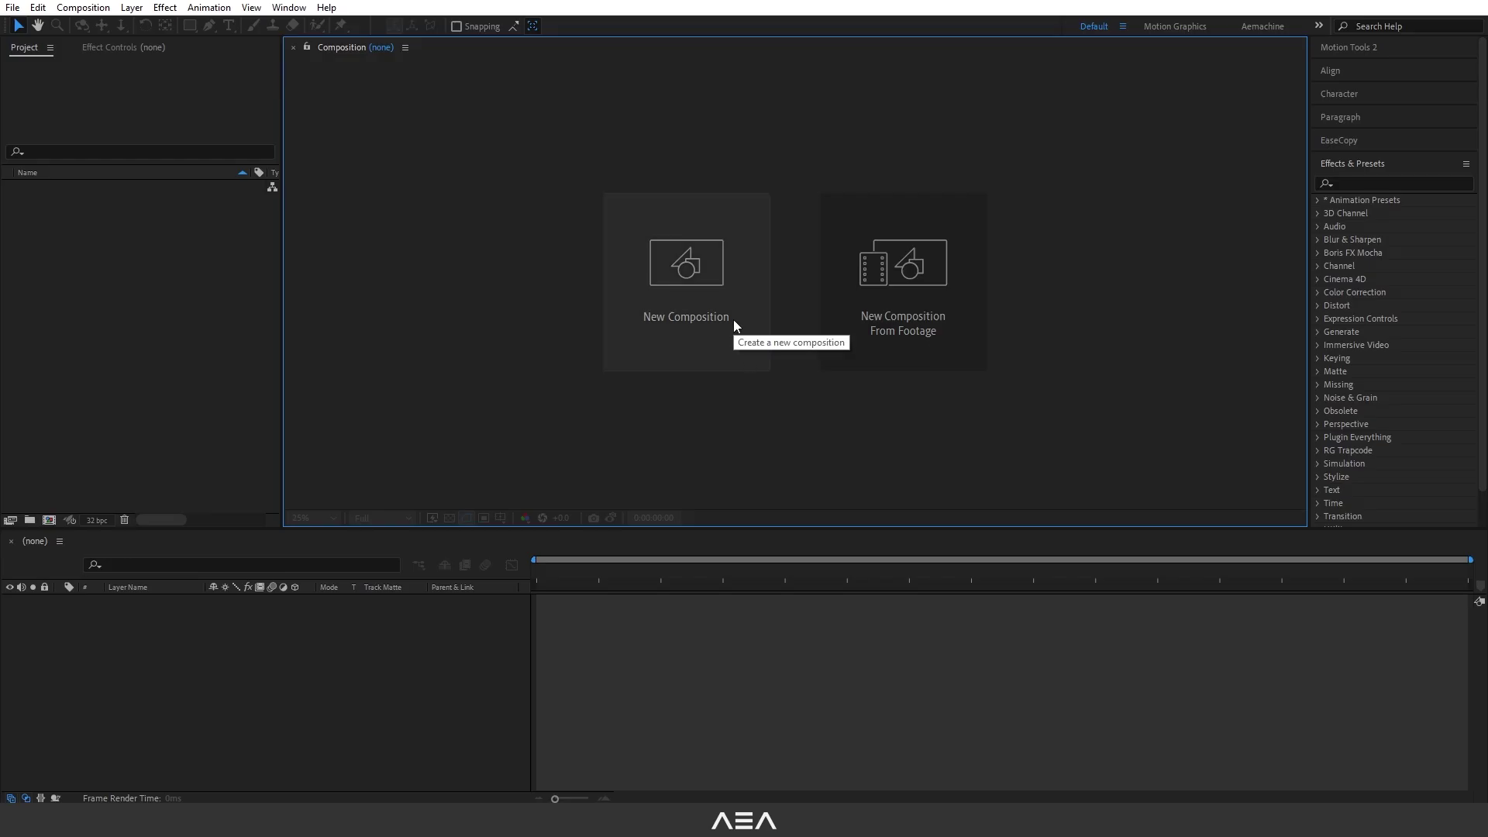
# Step: Create a 1920x1080, 24 fps, 10-second composition named Gradient Long Shadow with a pale yellow FFF2CC background
pyautogui.click(733, 319)
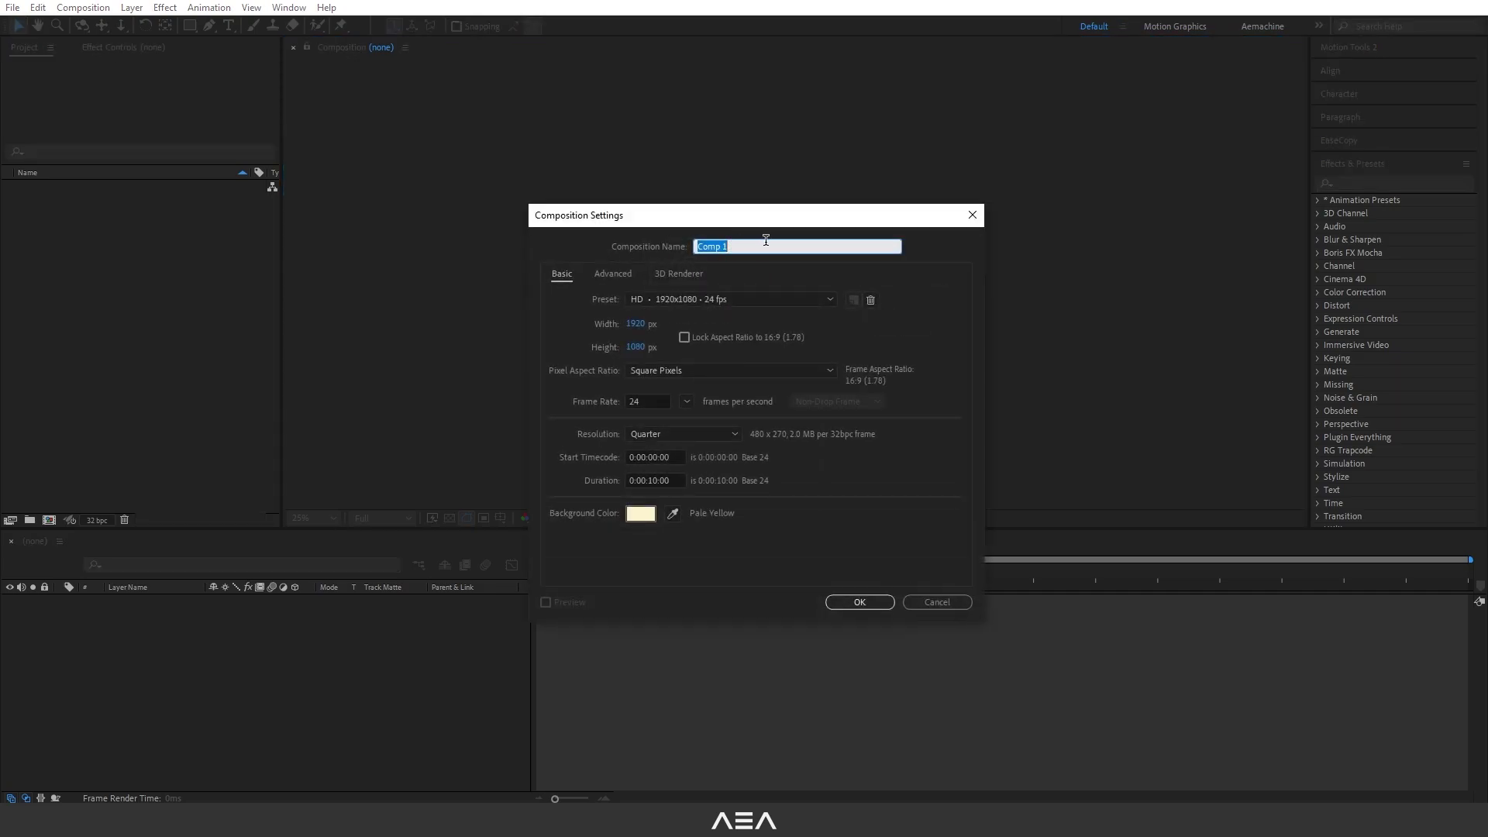
pyautogui.write('Gradient Long Shadow')
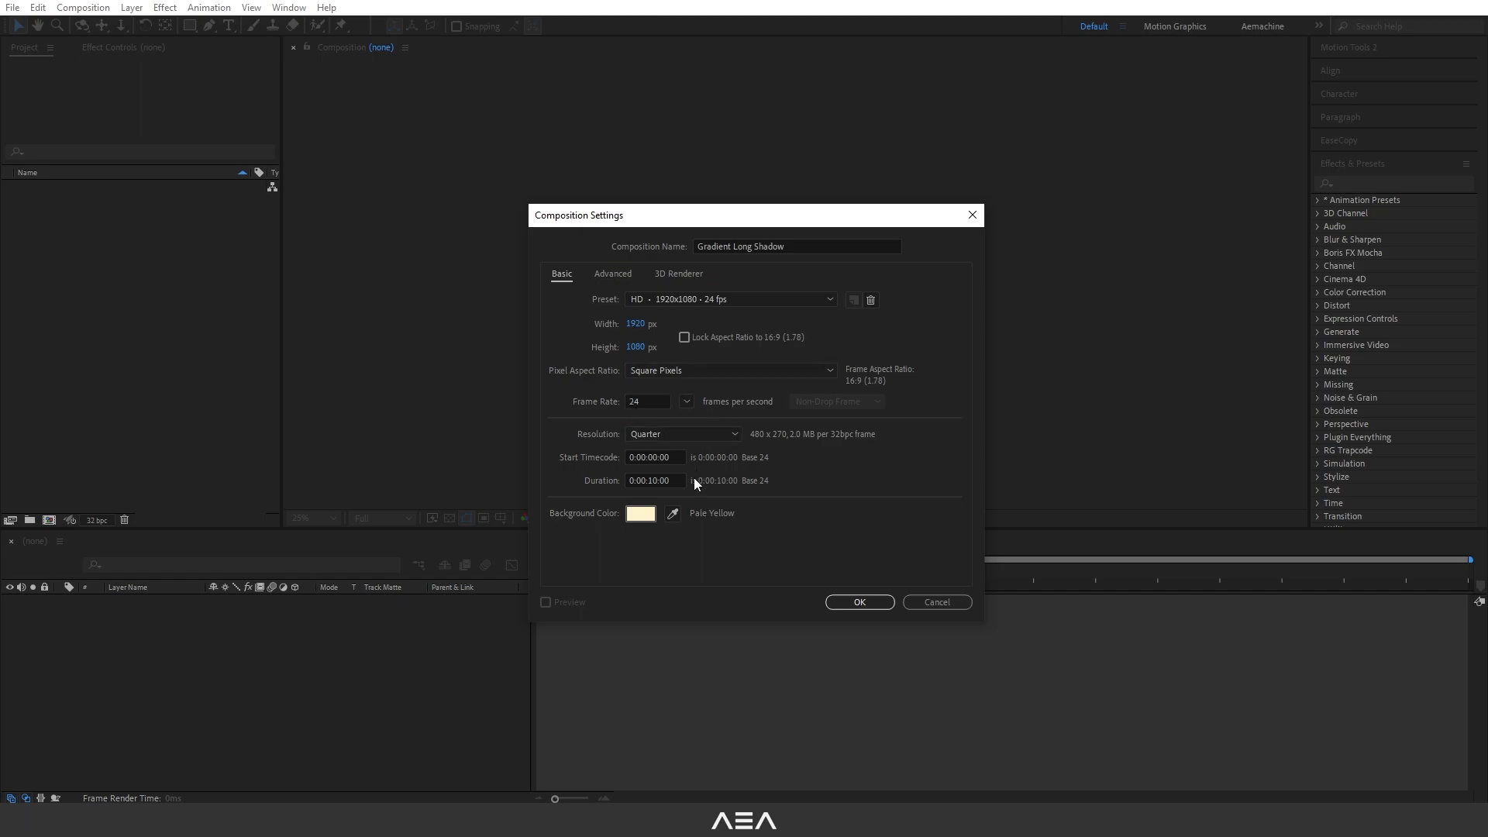
pyautogui.click(639, 518)
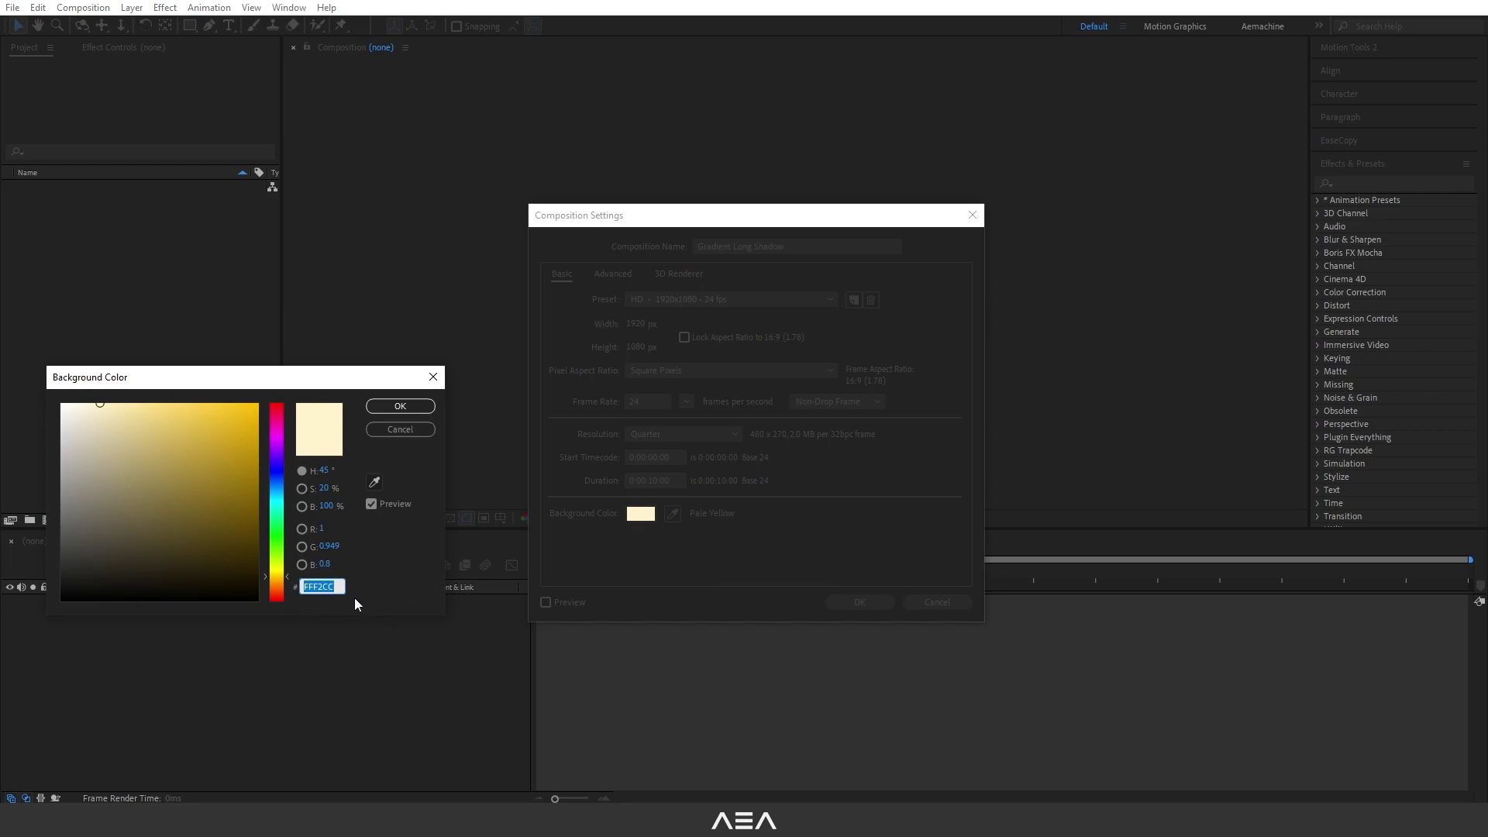
pyautogui.press('Return')
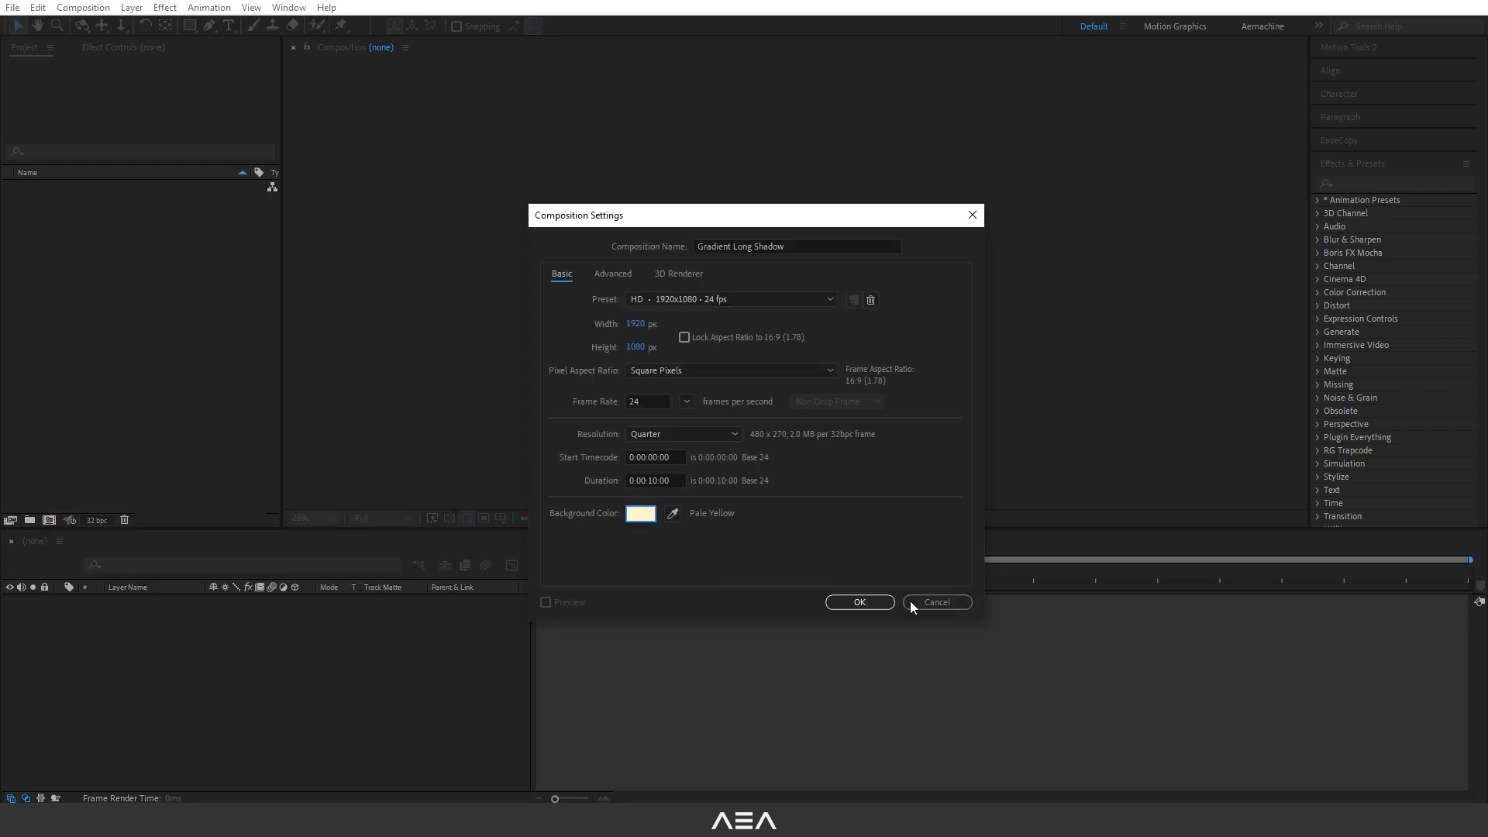
pyautogui.click(860, 602)
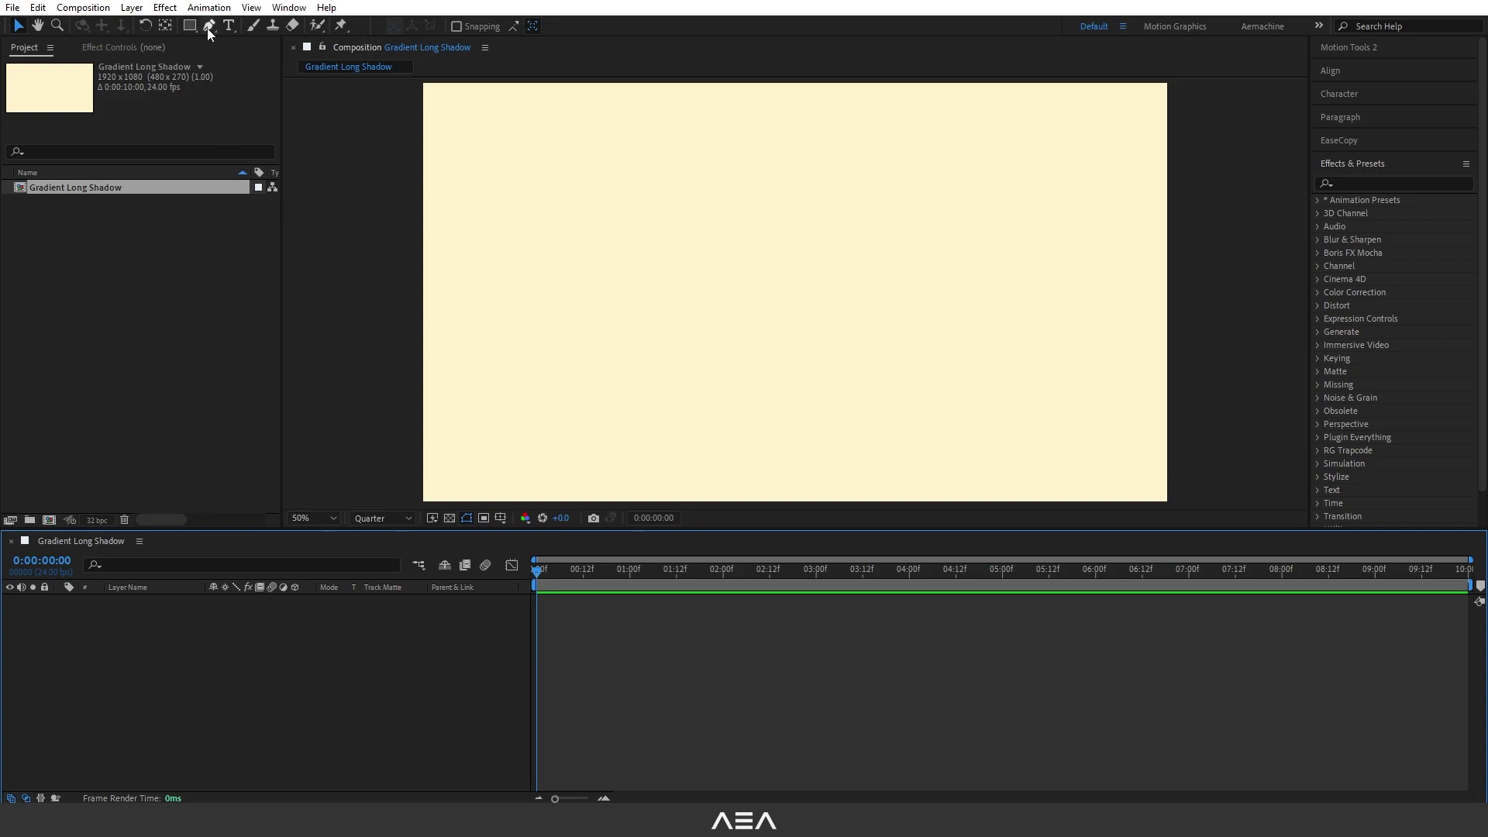
# Step: Add a centred white text layer reading "BE NICE" with each word on its own line
pyautogui.click(230, 27)
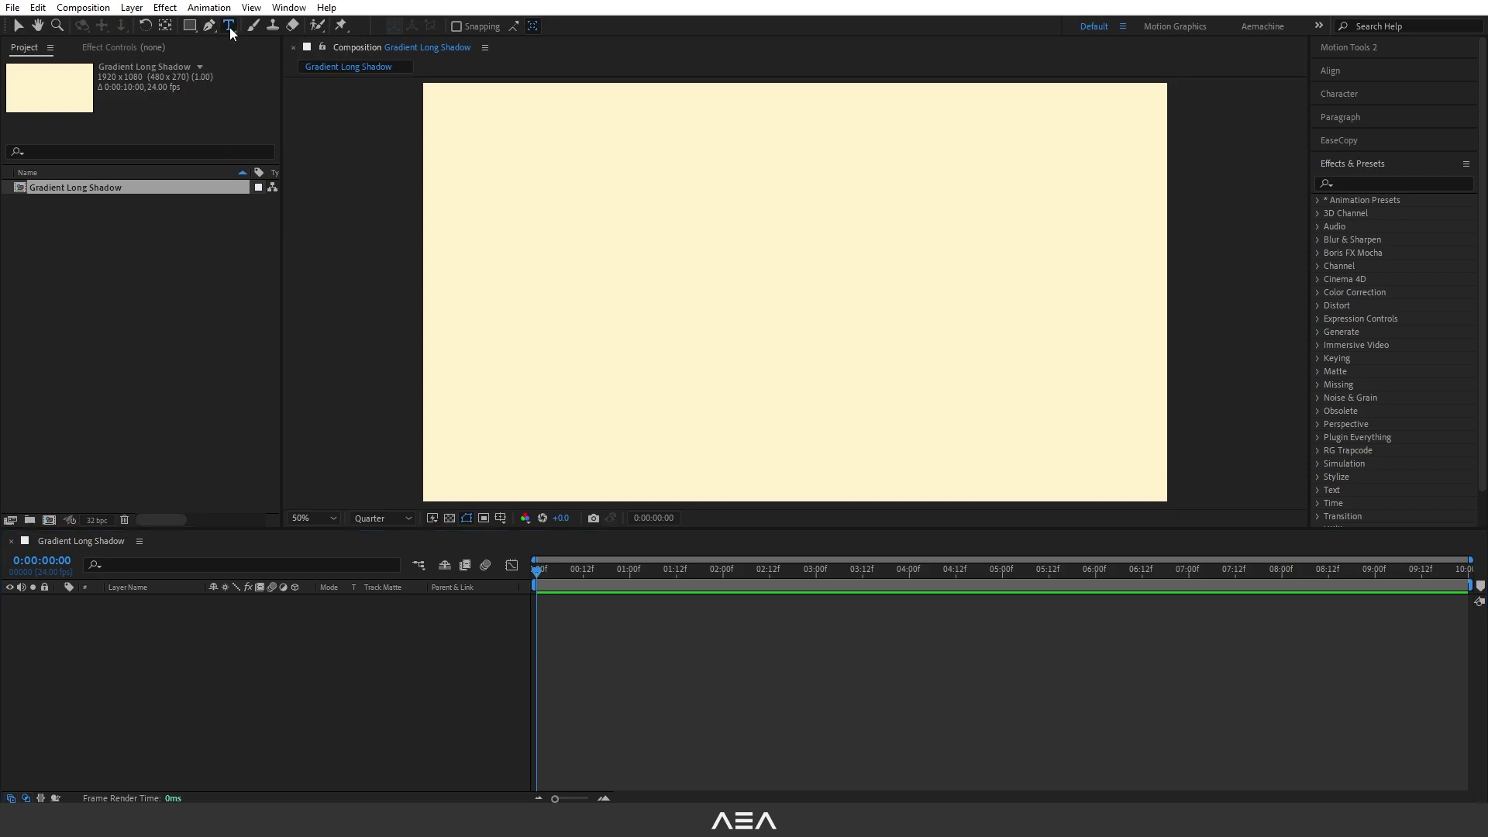
pyautogui.click(618, 274)
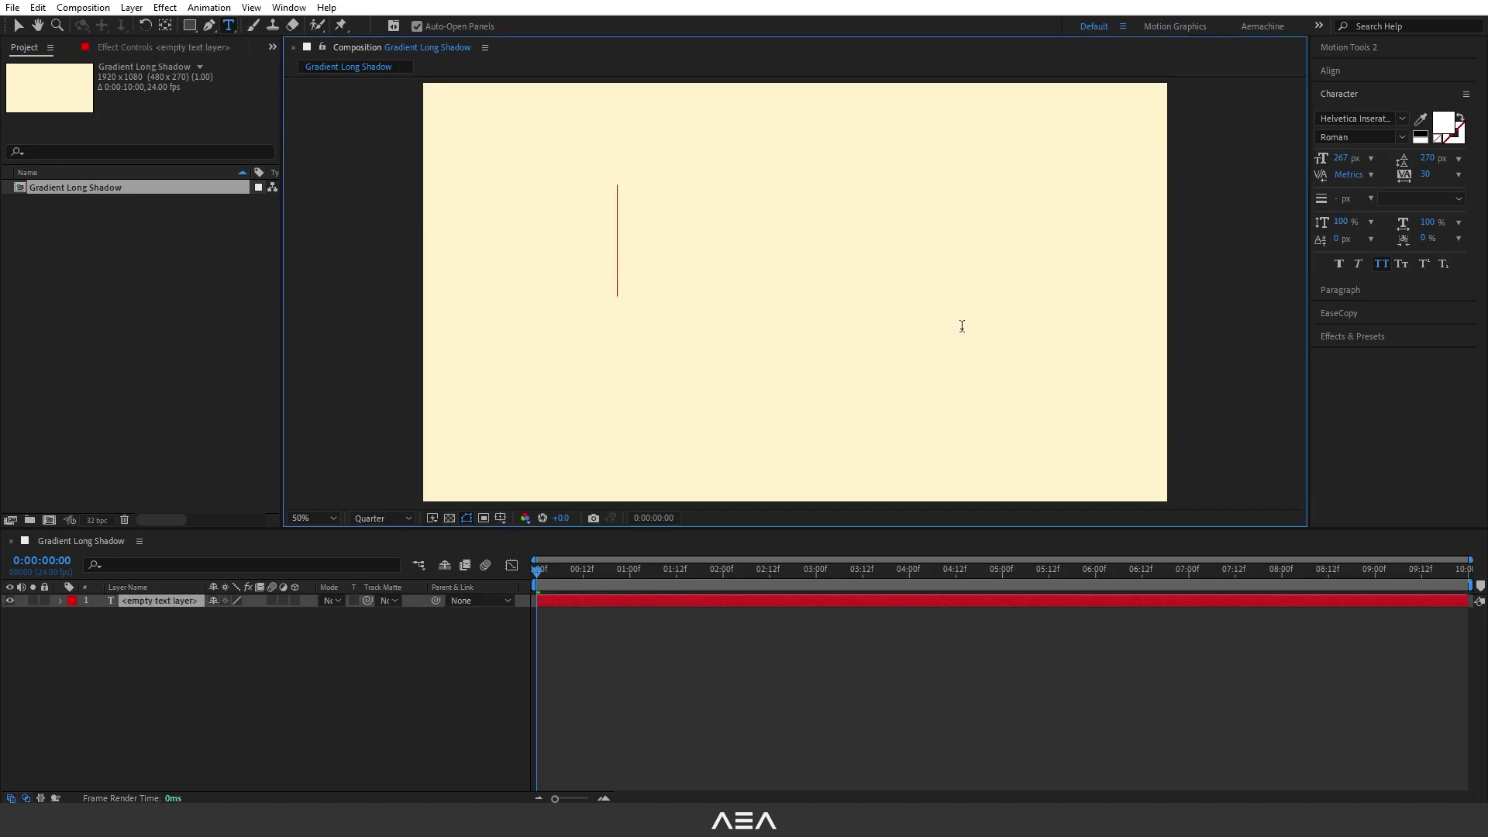
pyautogui.write('BE')
pyautogui.press('Return')
pyautogui.write('NICE')
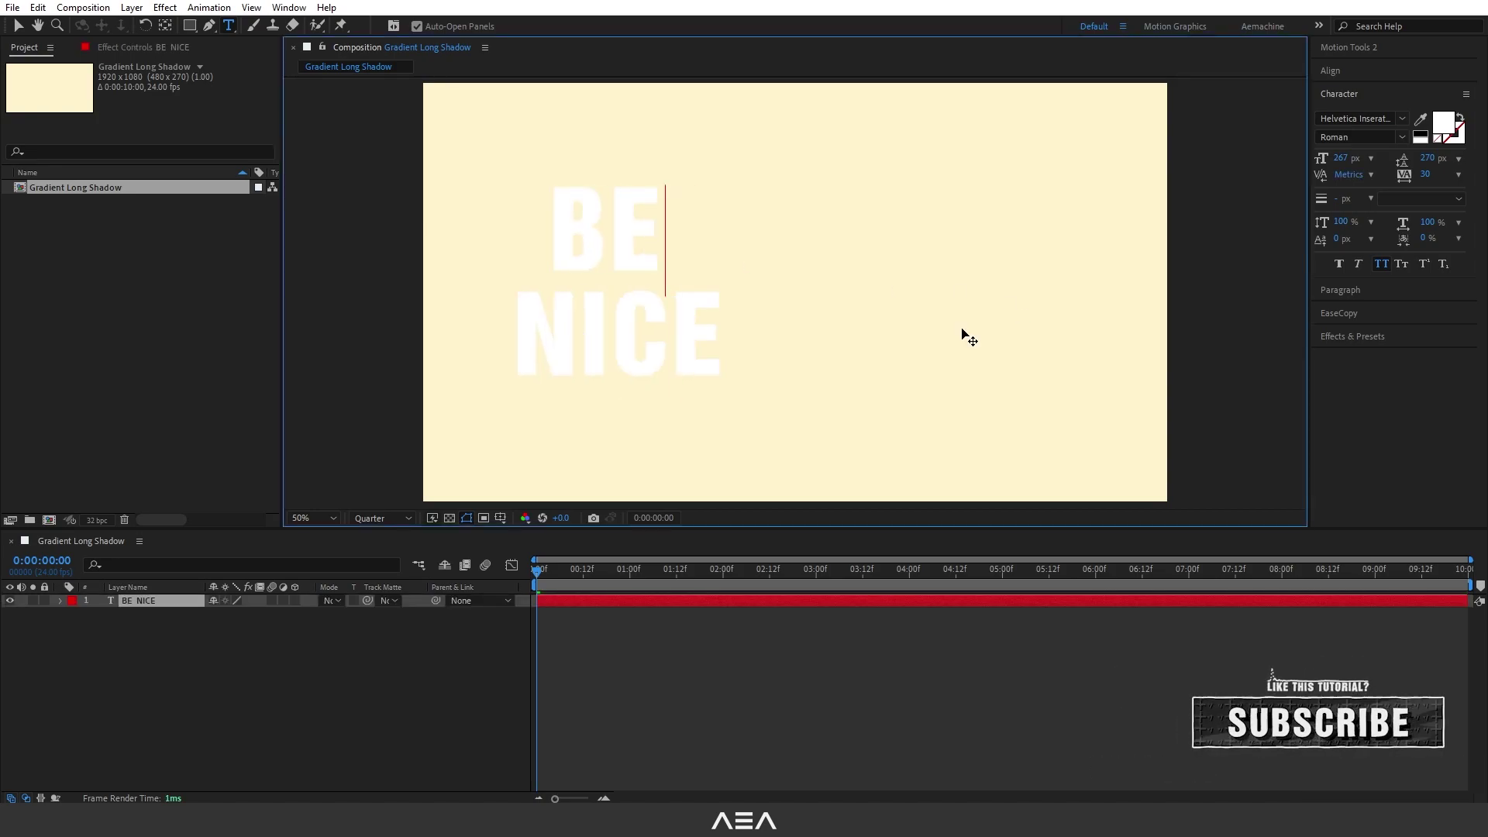
pyautogui.press('BackSpace')
pyautogui.click(18, 25)
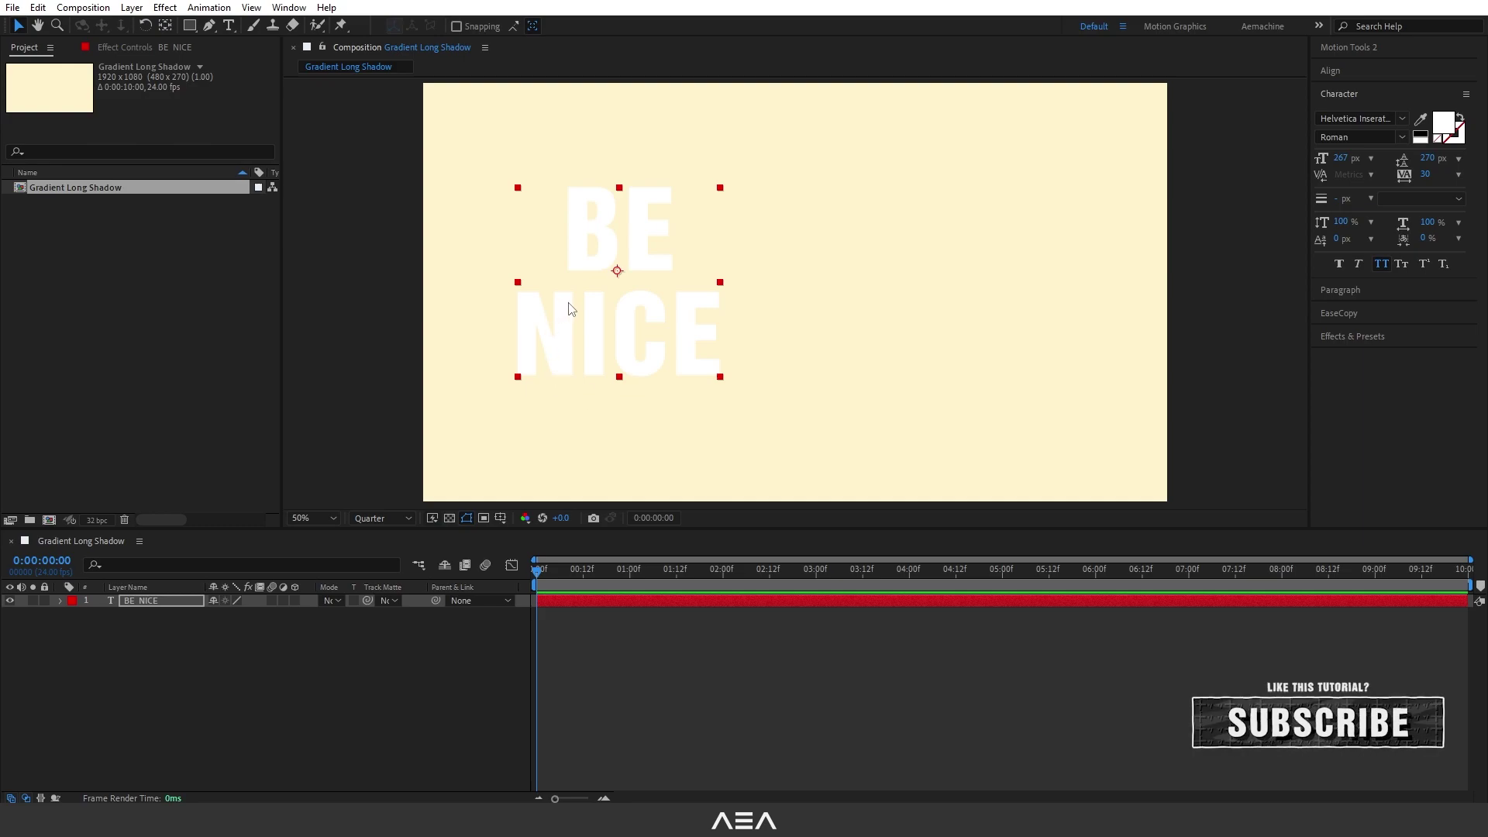
# Step: Centre the text layer's anchor point in its content and align the layer horizontally and vertically to the composition's centre
pyautogui.hotkey('ctrl', 'alt', 'Home')
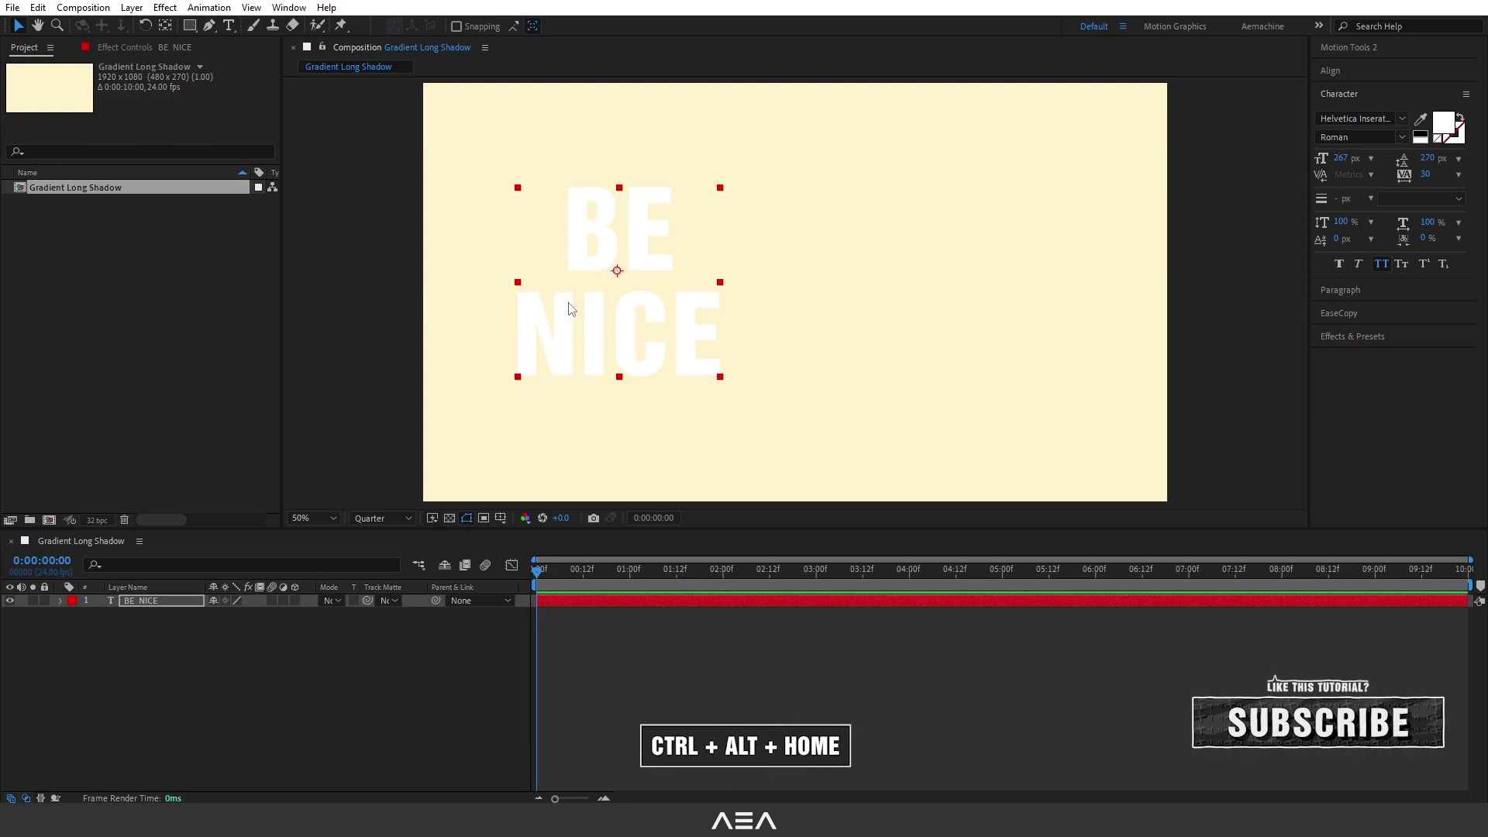
pyautogui.click(615, 293)
pyautogui.hotkey('ctrl', 'alt', 'Home')
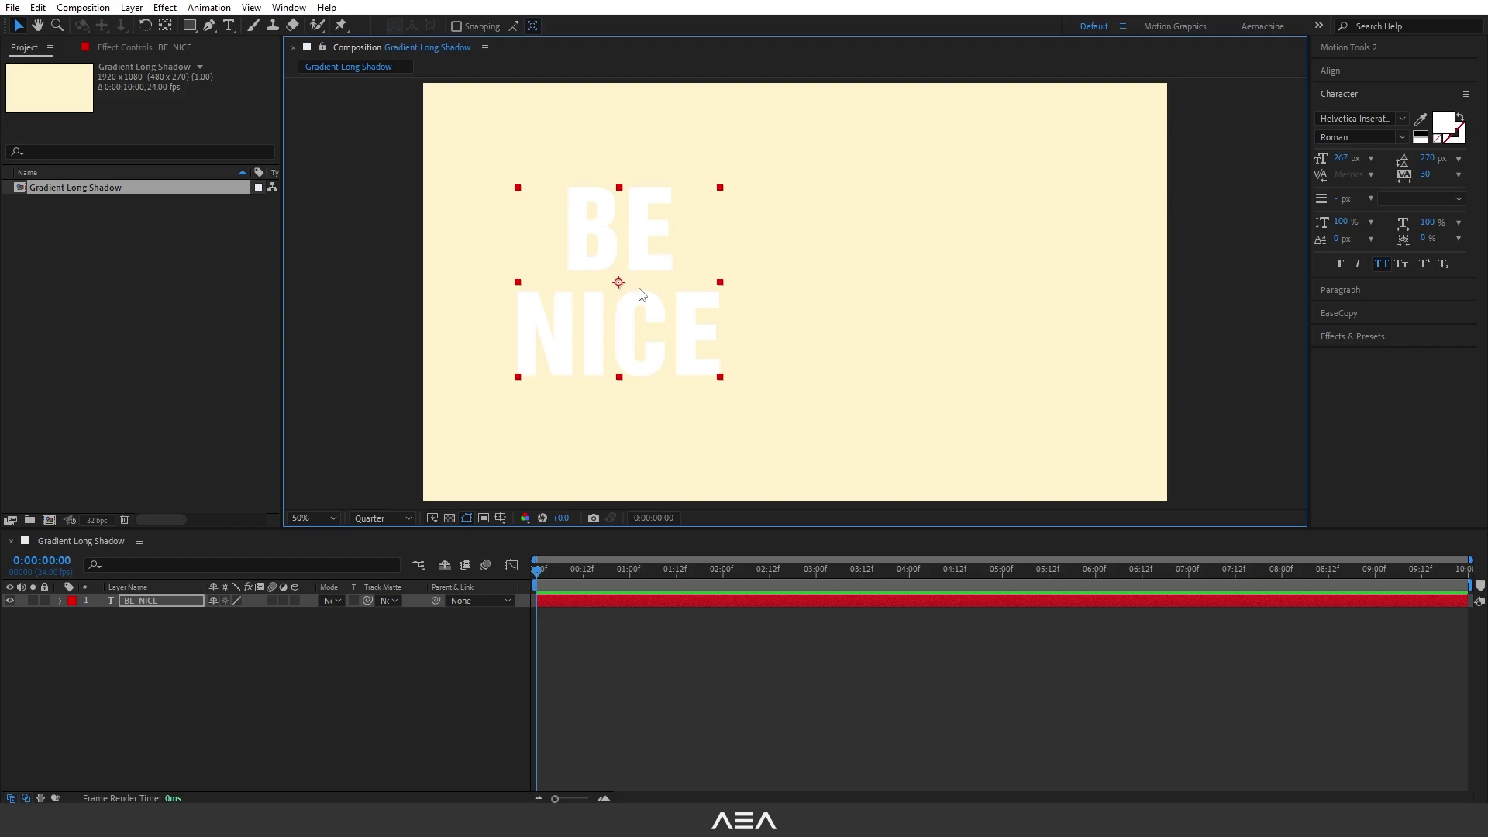
pyautogui.click(1360, 71)
pyautogui.click(1352, 109)
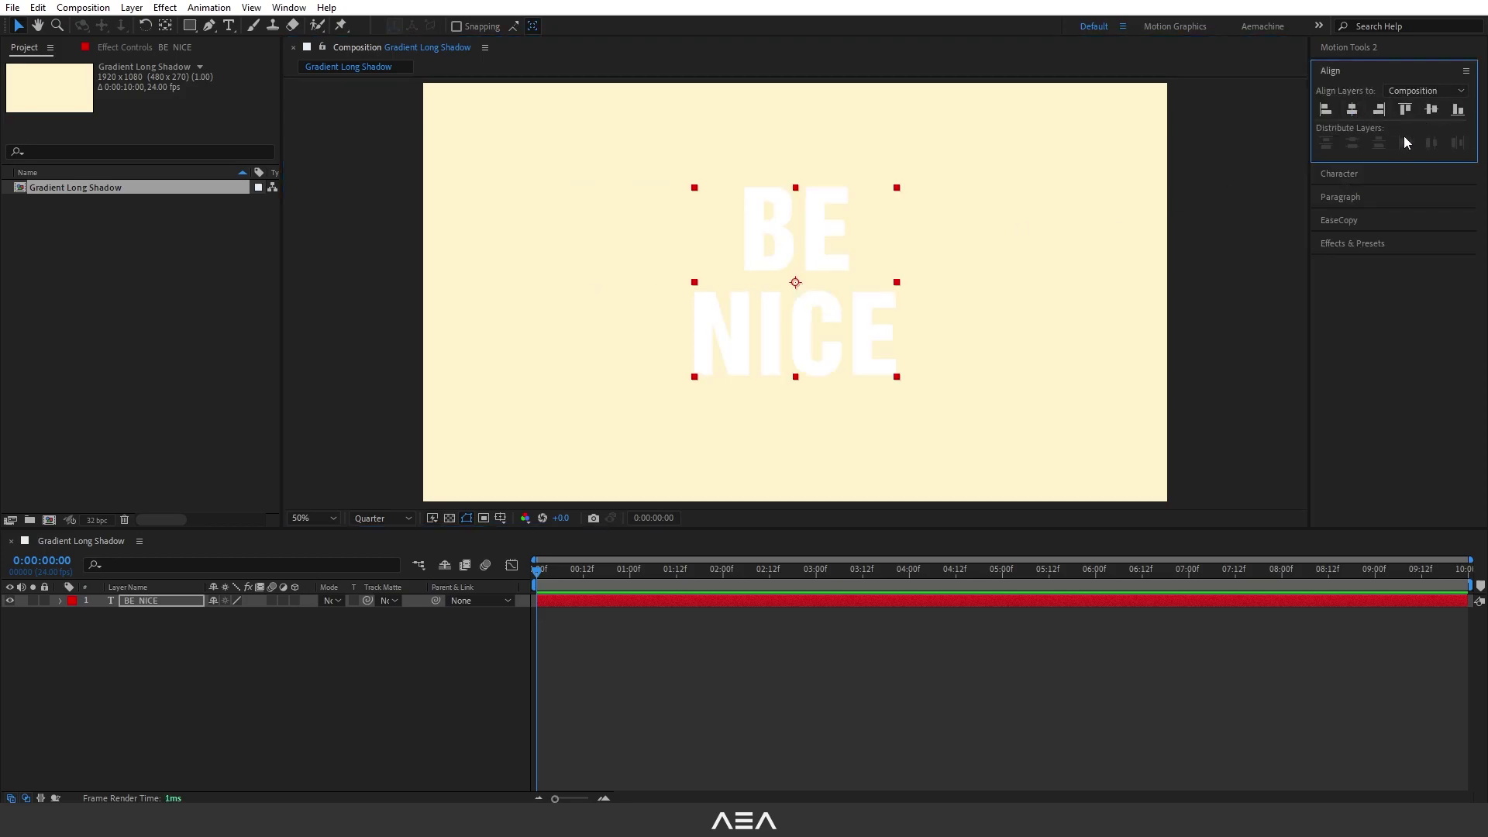
pyautogui.click(1431, 109)
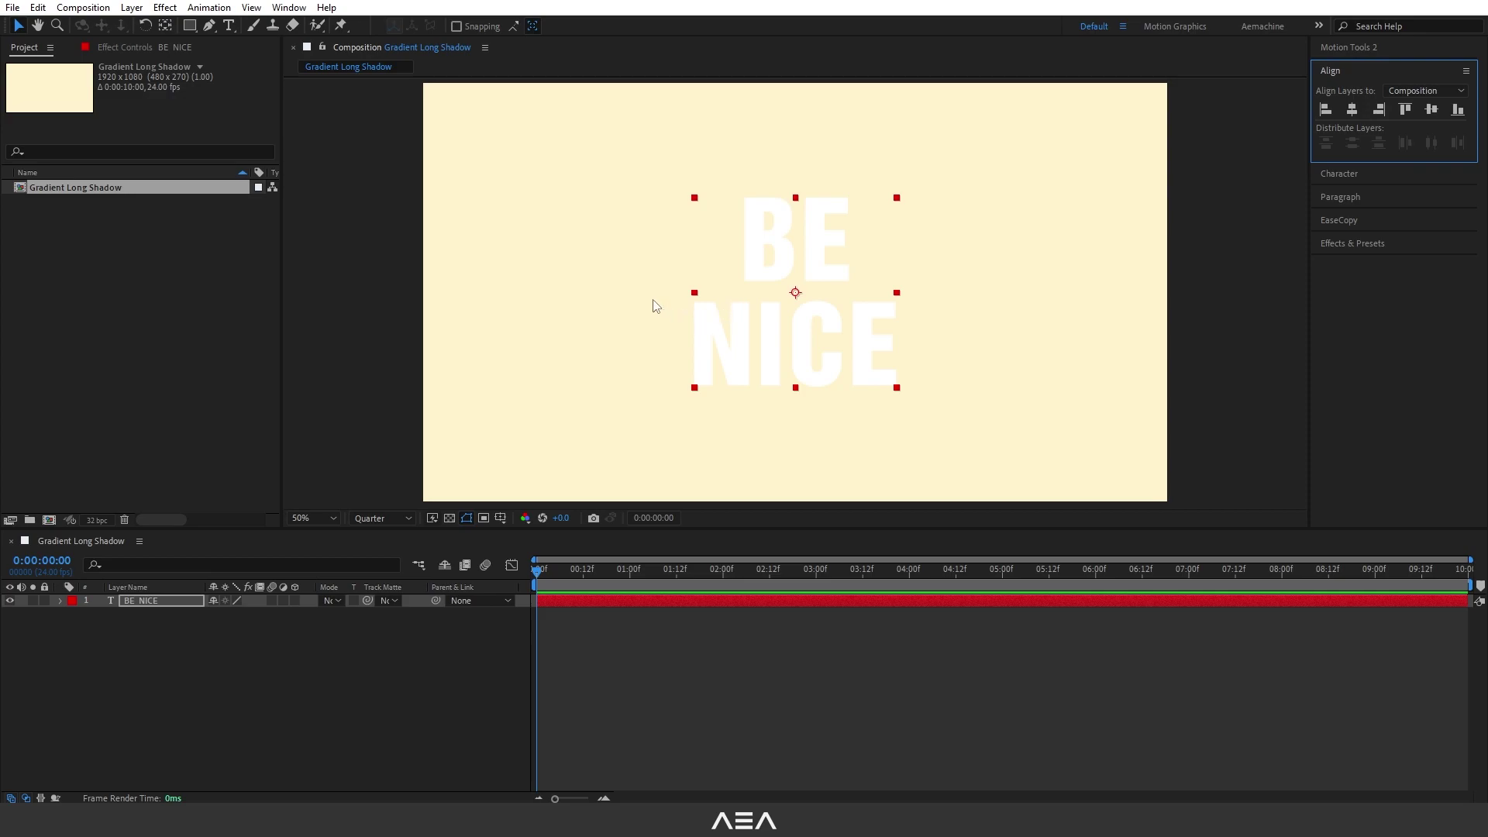
# Step: Duplicate the BE NICE text layer and place the copy beneath the original in the layer stack
pyautogui.click(146, 602)
pyautogui.hotkey('ctrl', 'd')
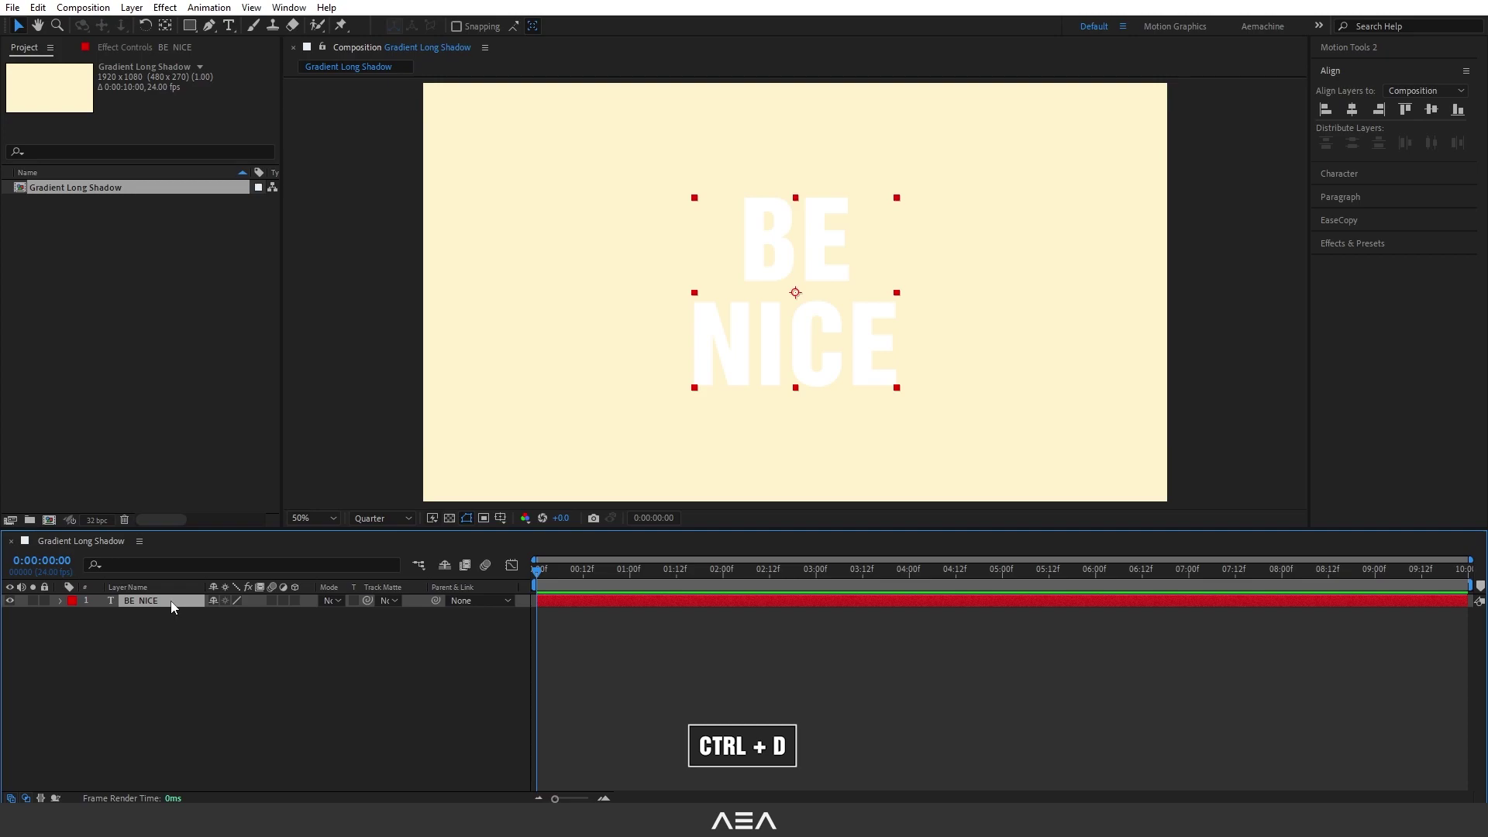
pyautogui.hotkey('ctrl', 'd')
pyautogui.moveTo(170, 601); pyautogui.dragTo(184, 676)
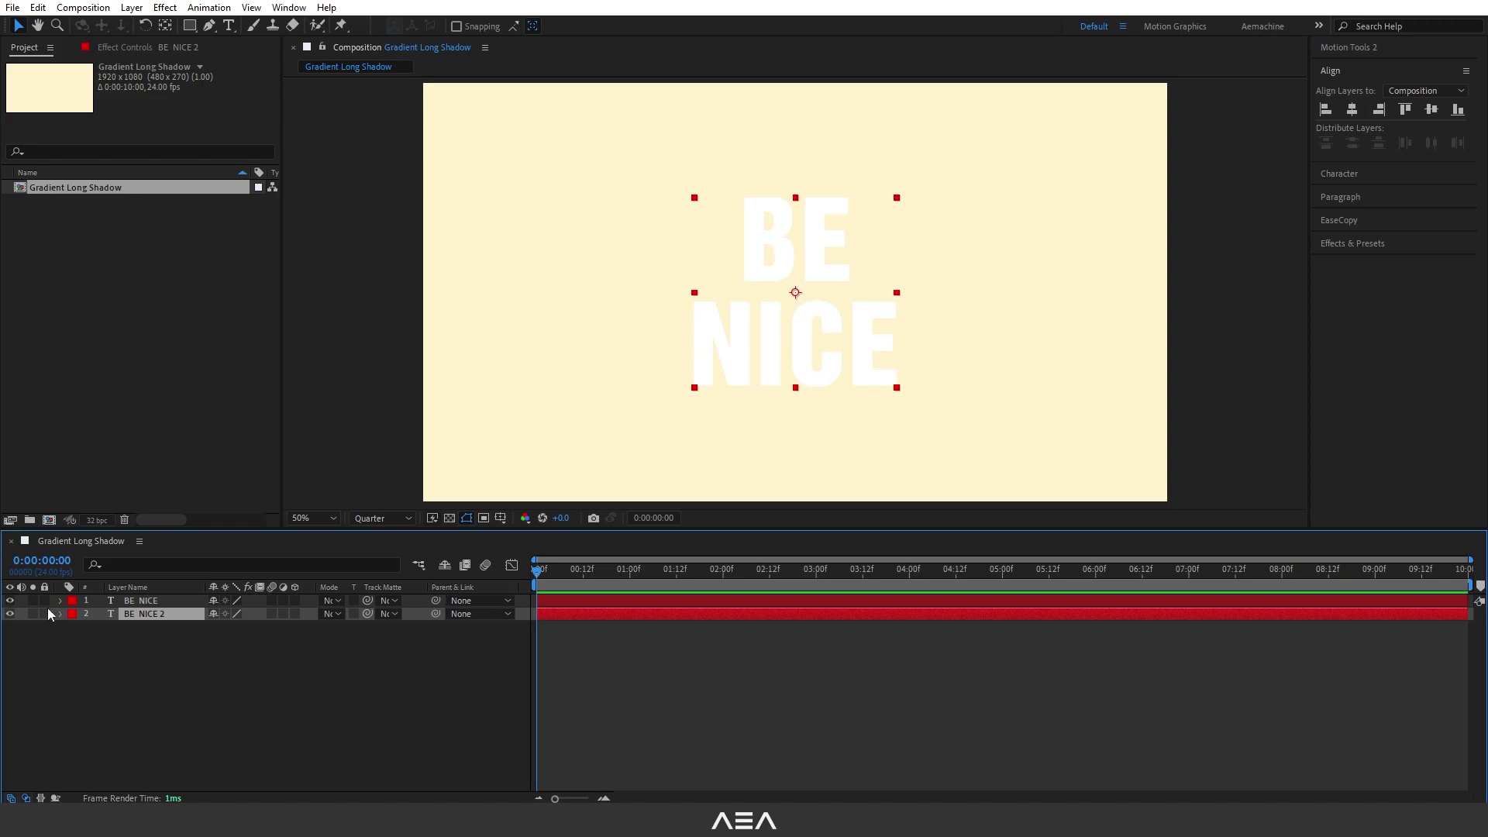
# Step: Pre-compose the lower text copy as Long Shadow, check its contents and return to the Gradient Long Shadow composition
pyautogui.rightClick(164, 615)
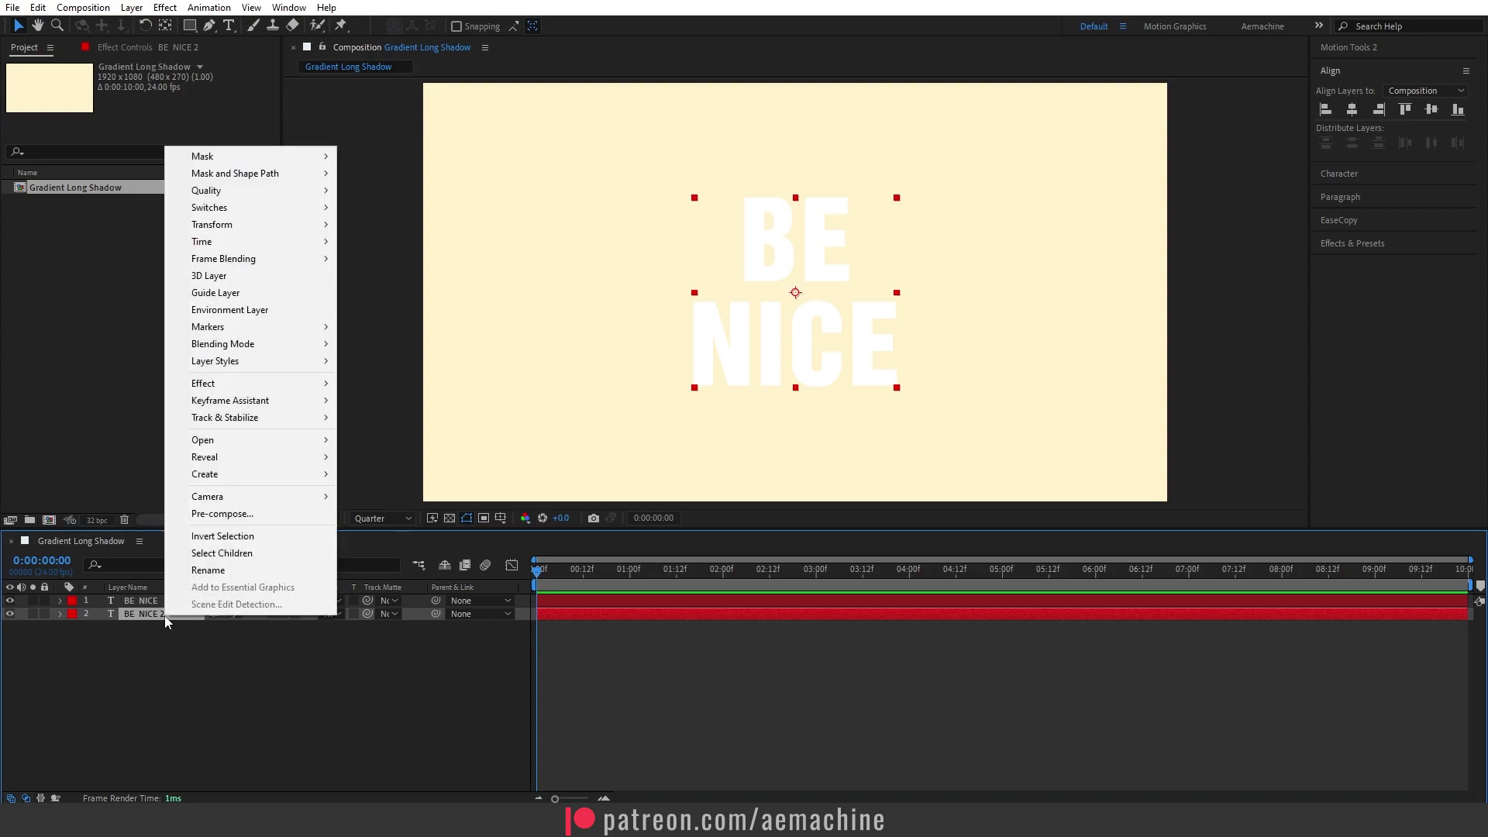
pyautogui.click(251, 519)
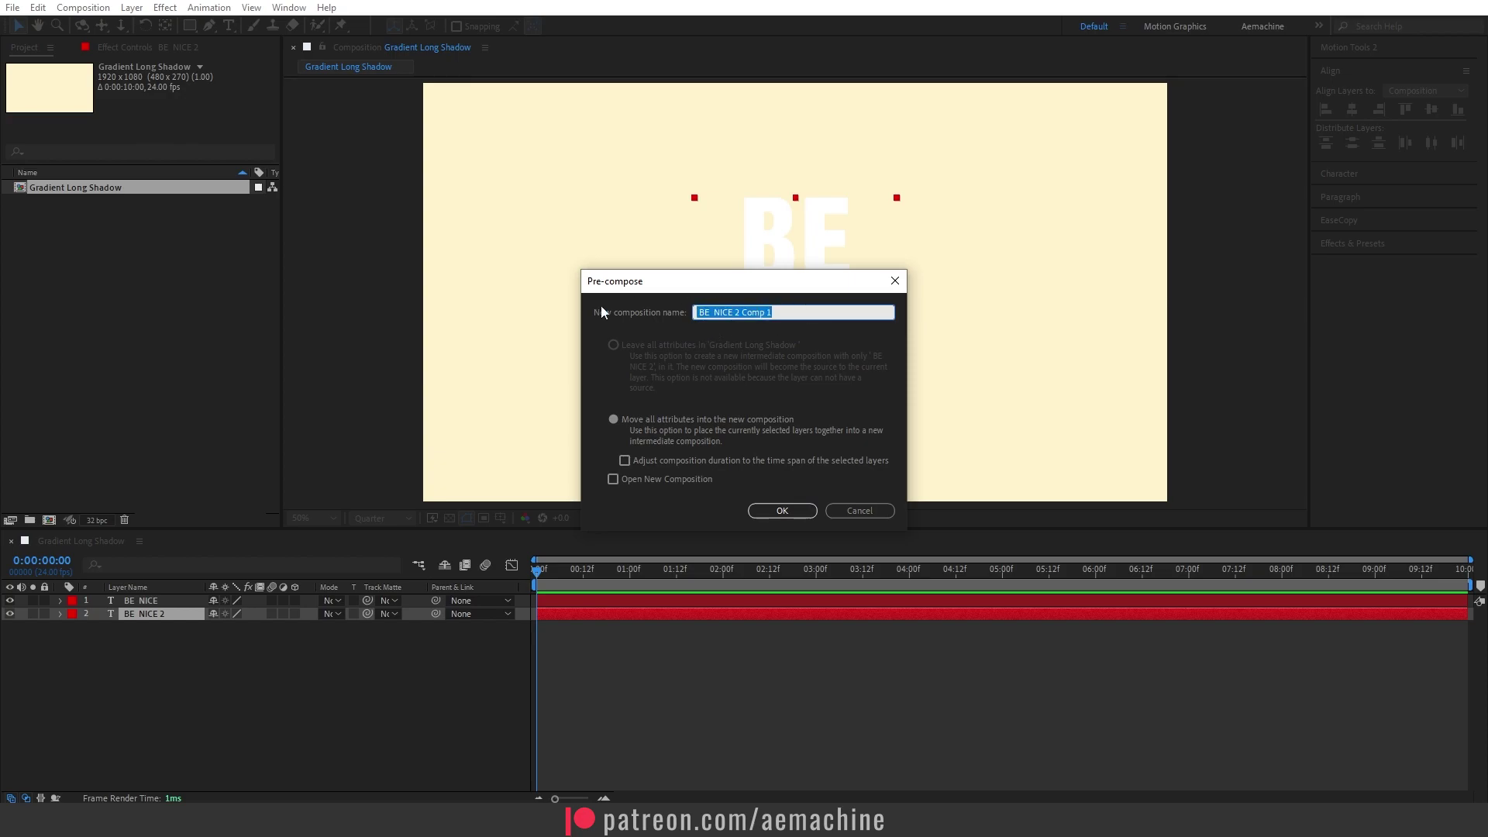
pyautogui.write('Long Shadow')
pyautogui.click(783, 510)
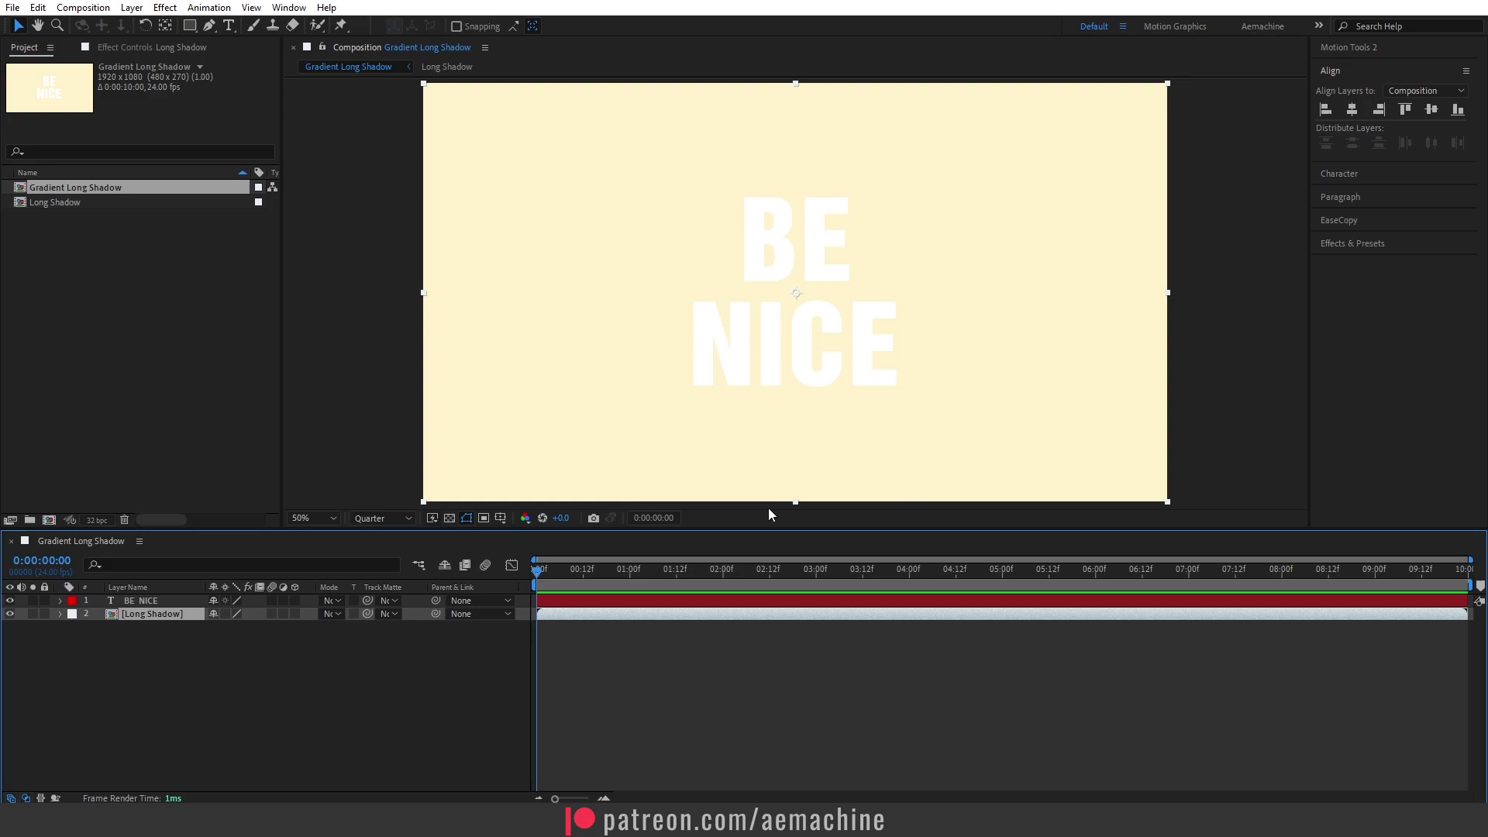
pyautogui.doubleClick(132, 616)
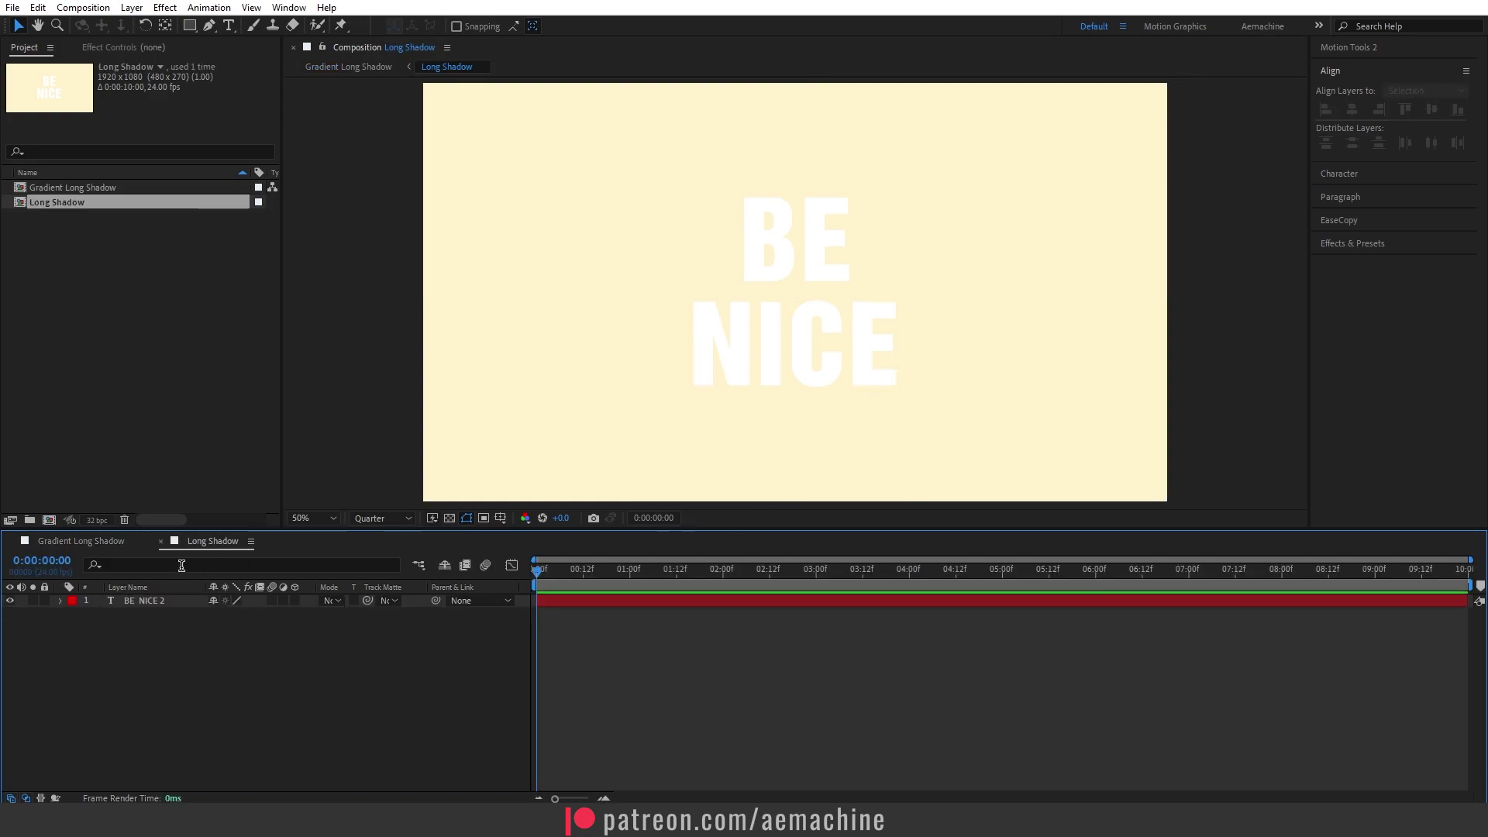
pyautogui.click(99, 541)
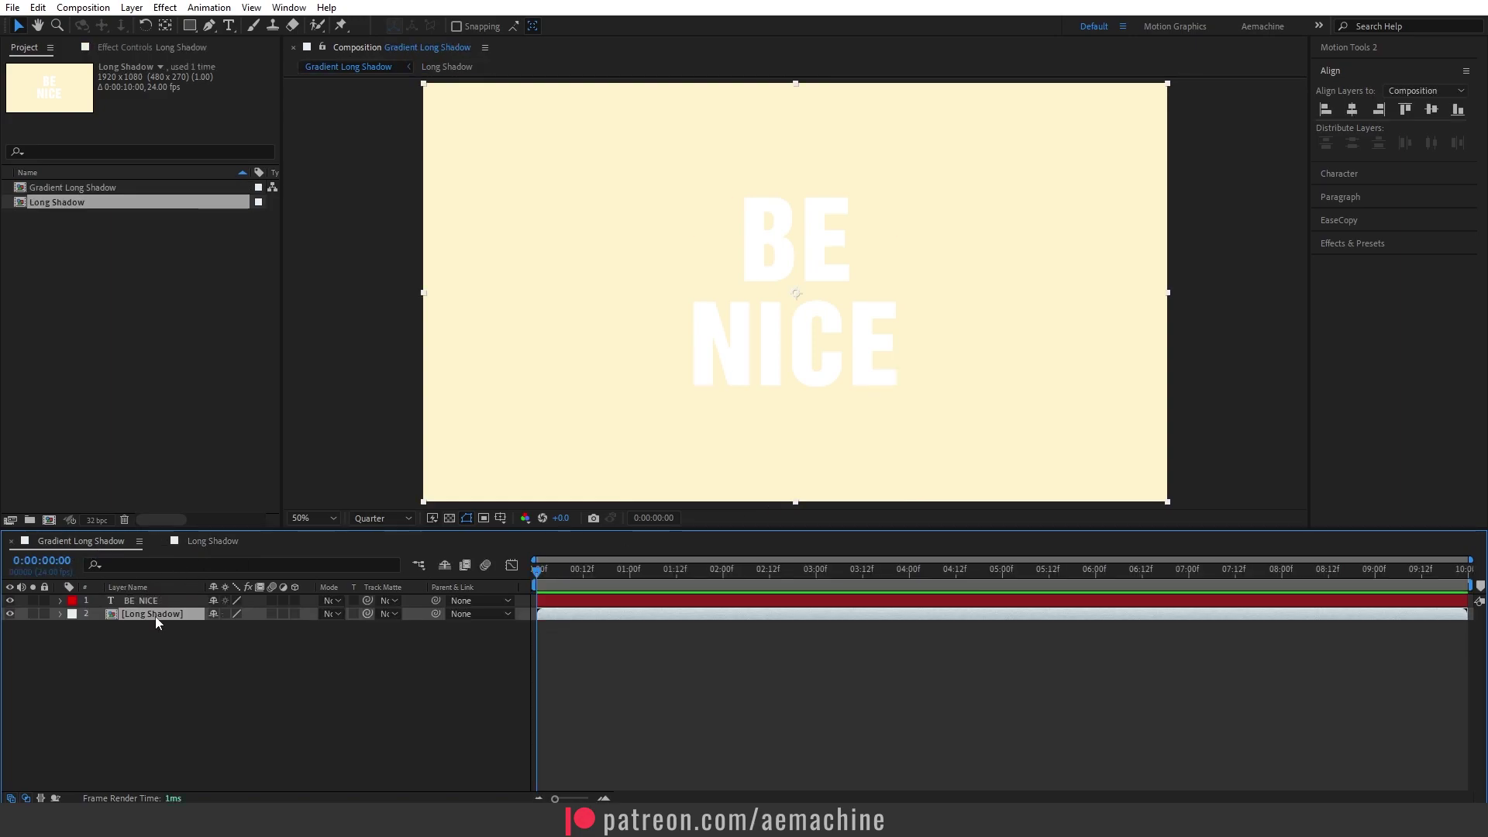
# Step: Find the CC Radial Blur effect and apply it to the Long Shadow layer
pyautogui.click(1361, 244)
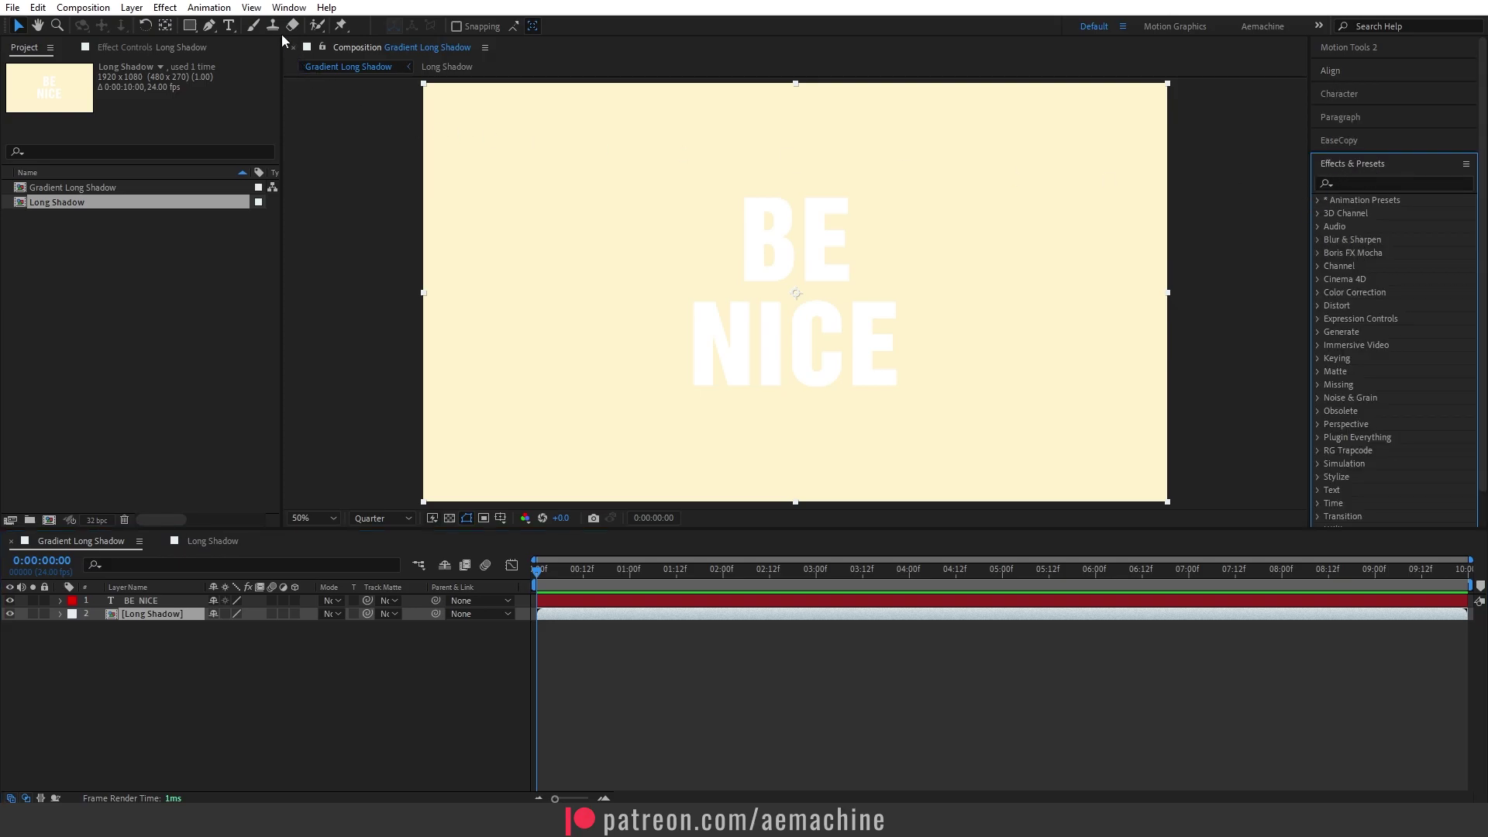
pyautogui.click(289, 8)
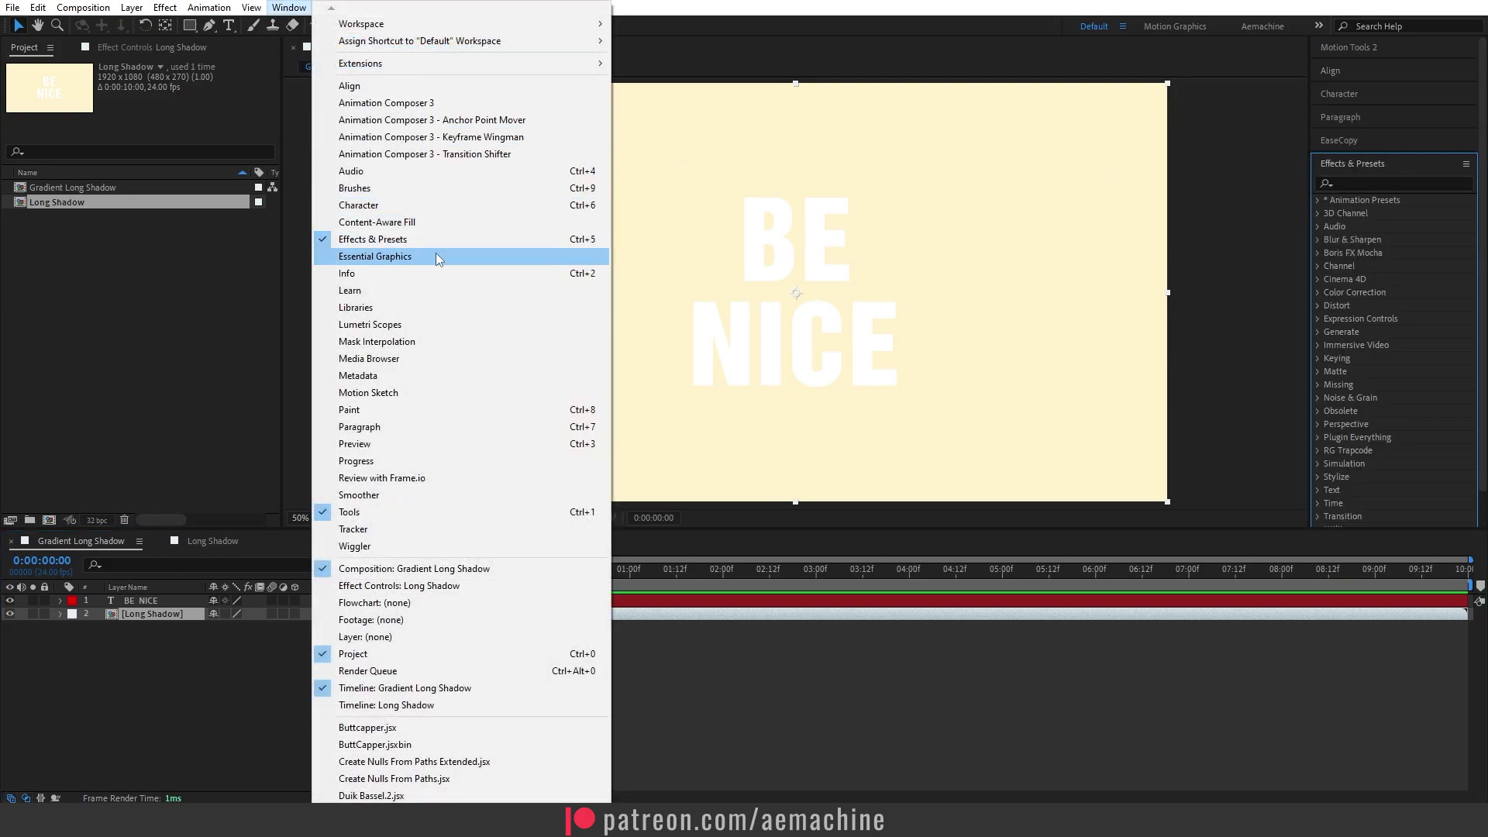
pyautogui.click(403, 246)
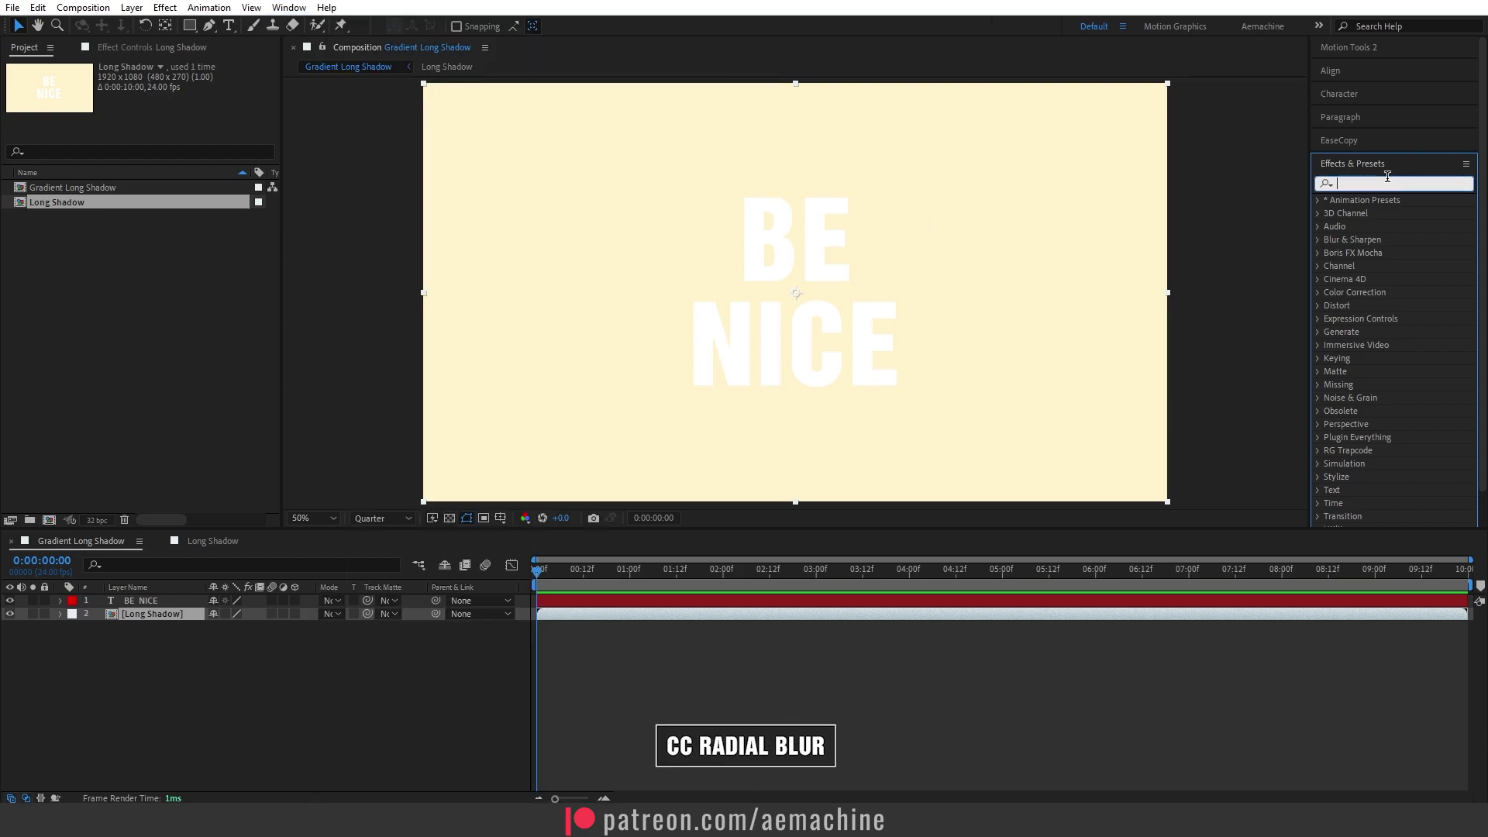
pyautogui.write('cc radi')
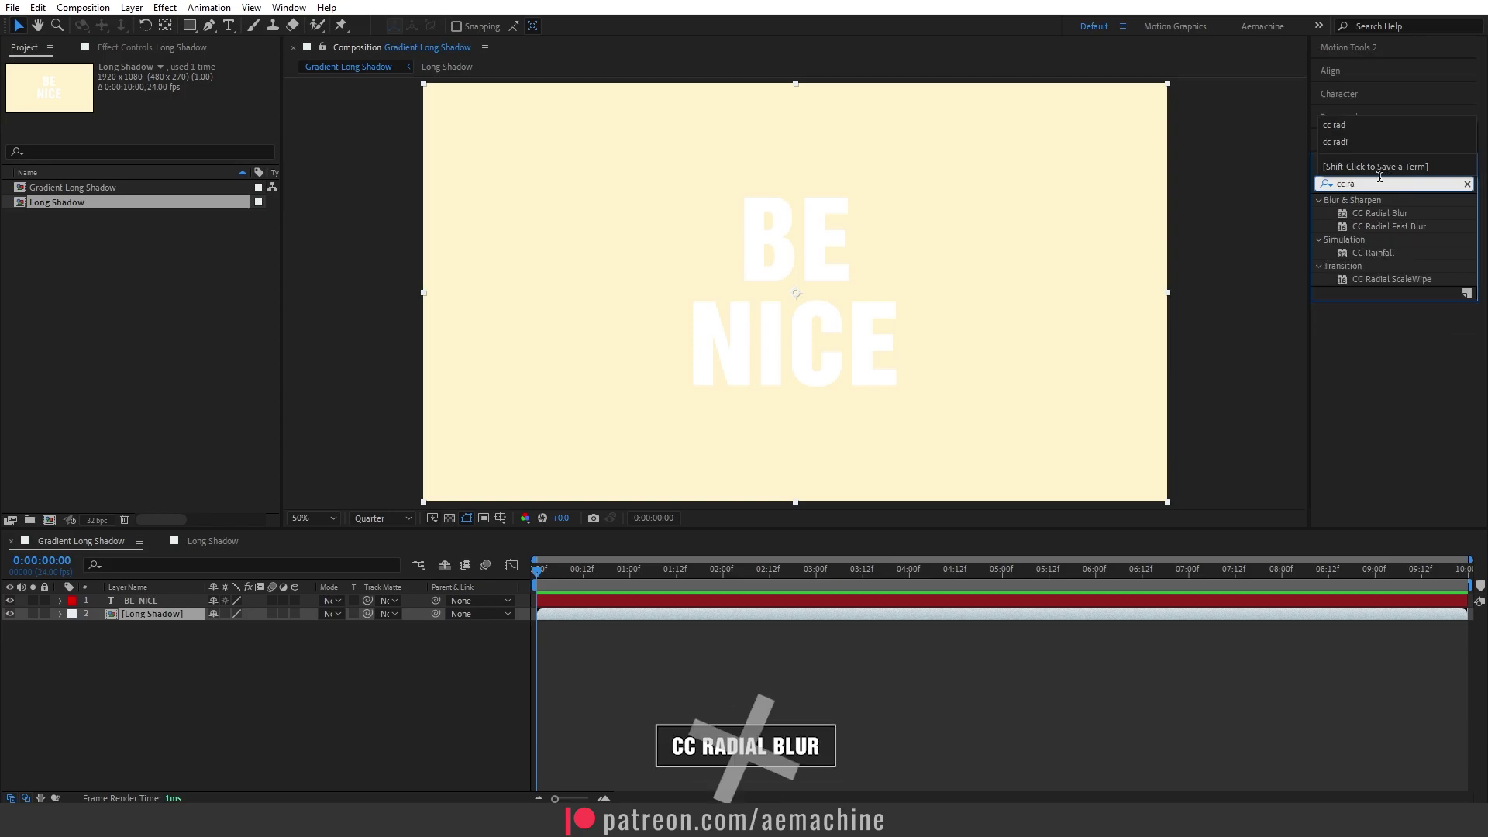
pyautogui.click(1380, 217)
pyautogui.moveTo(1384, 215); pyautogui.dragTo(166, 614)
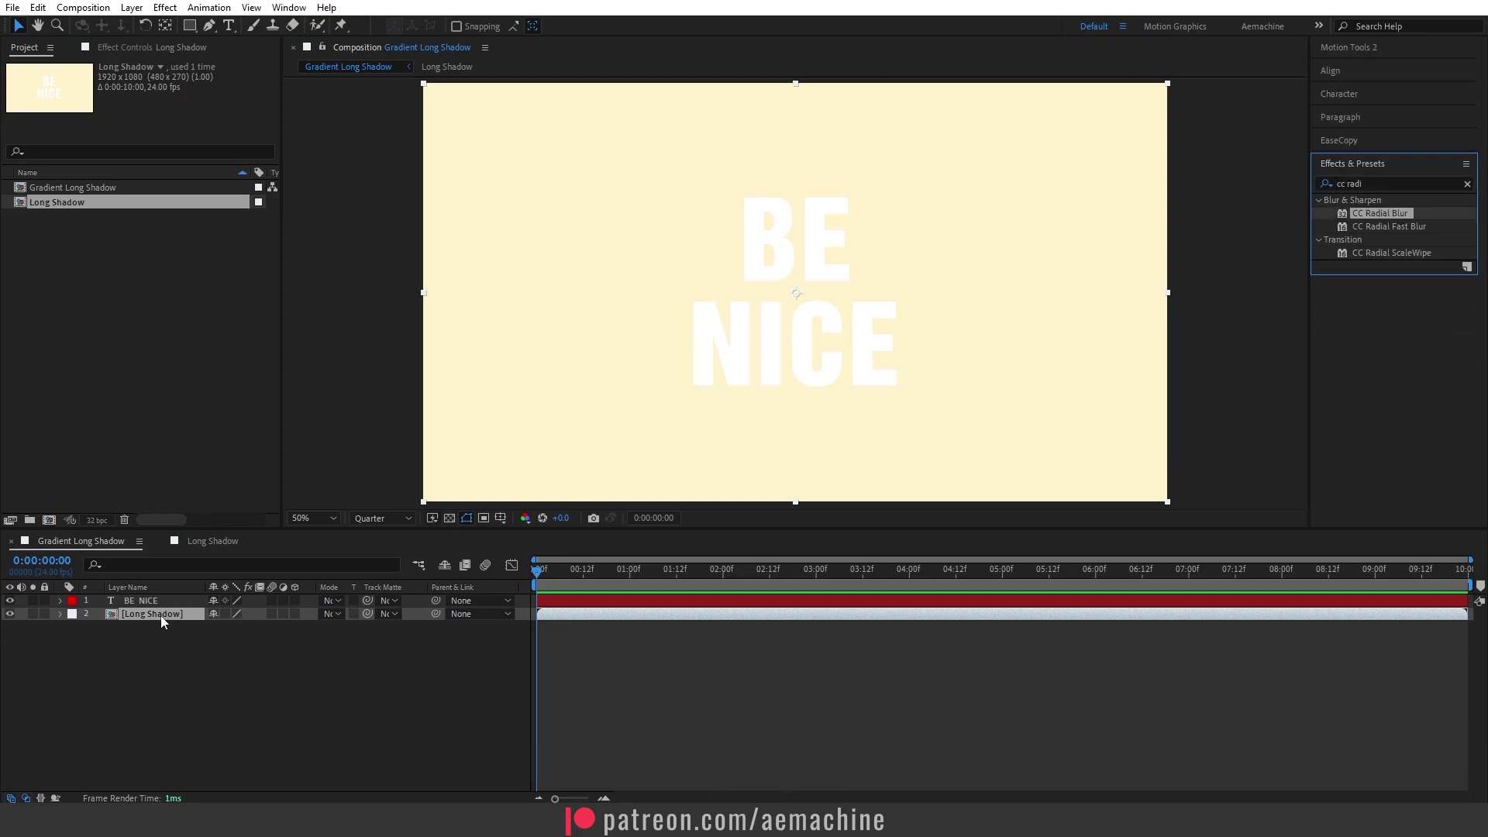
pyautogui.doubleClick(1399, 212)
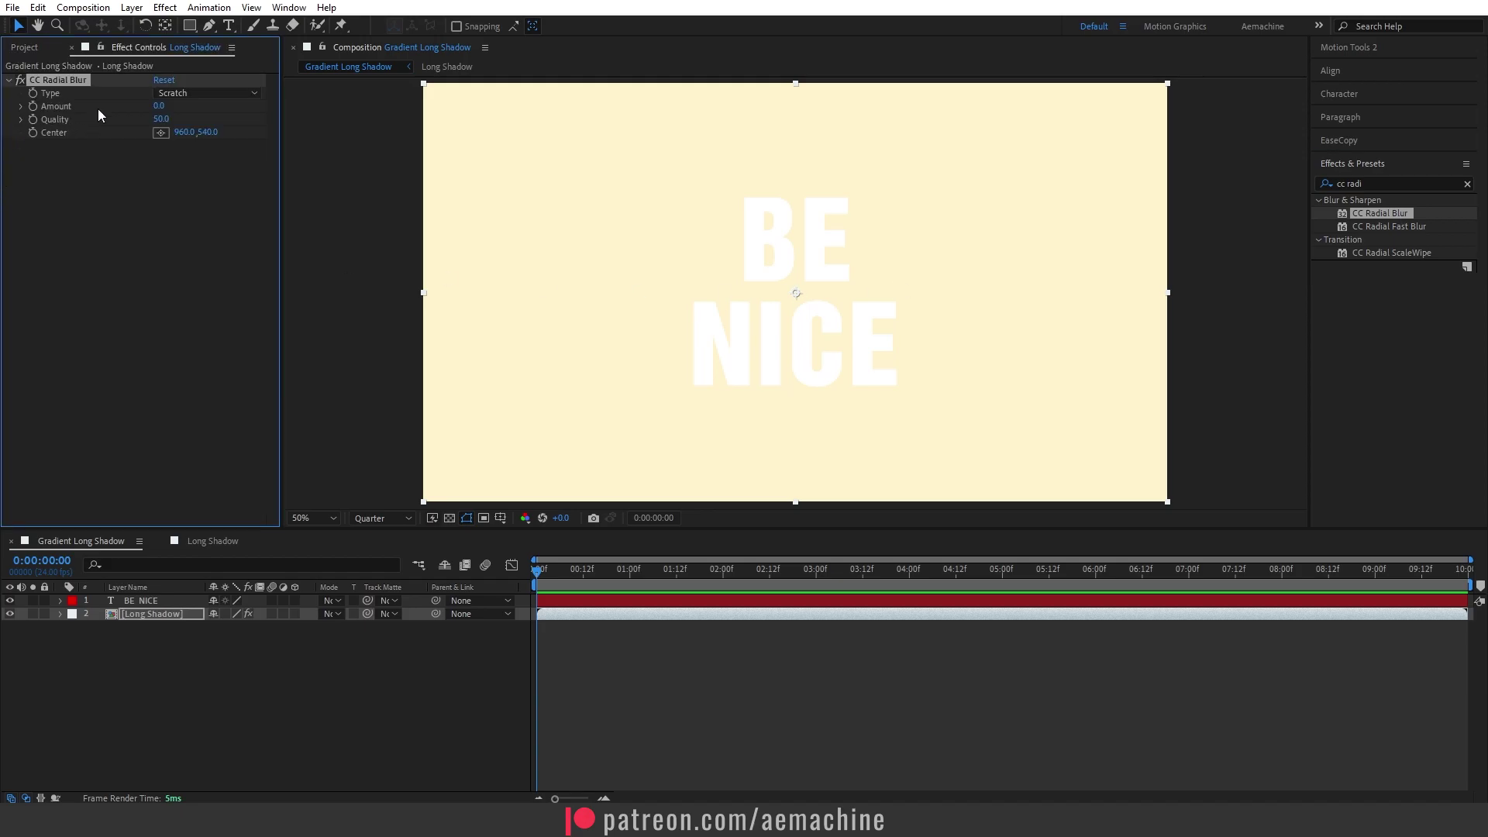
# Step: Set the CC Radial Blur type to Straight Zoom, with amount 104 and quality 93.1
pyautogui.click(289, 8)
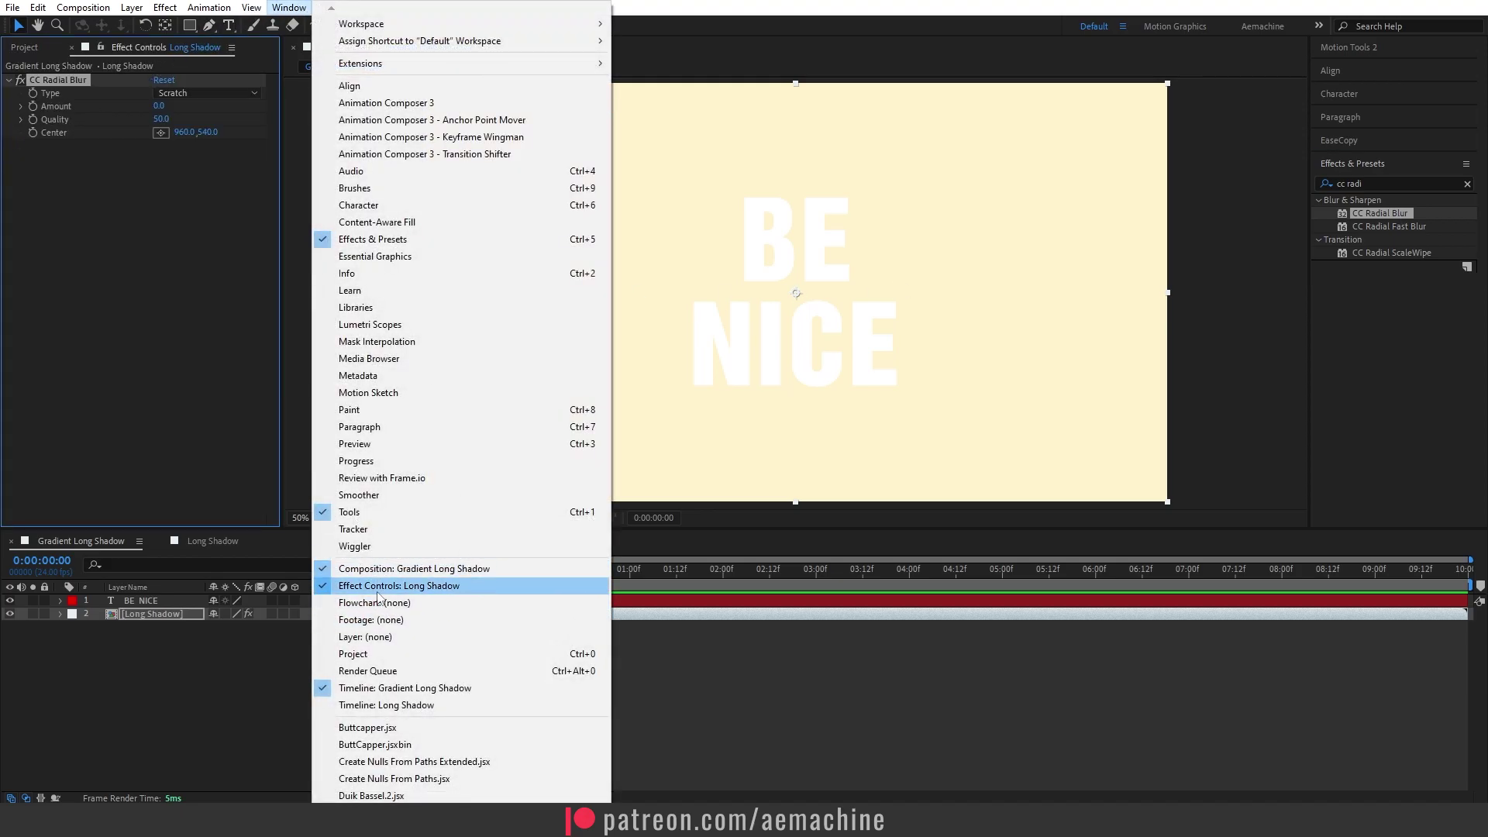
pyautogui.click(151, 152)
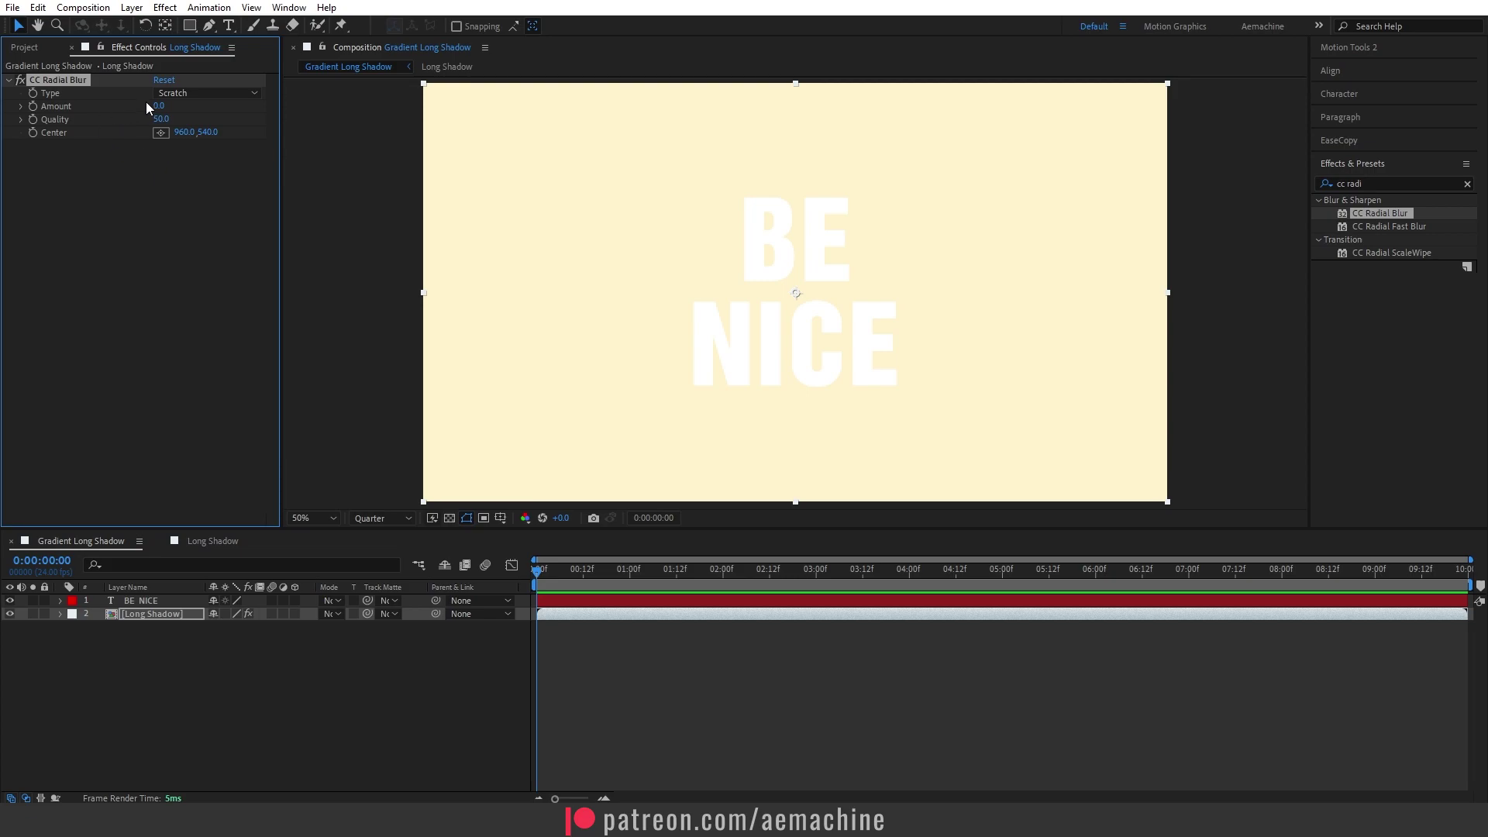
pyautogui.click(167, 93)
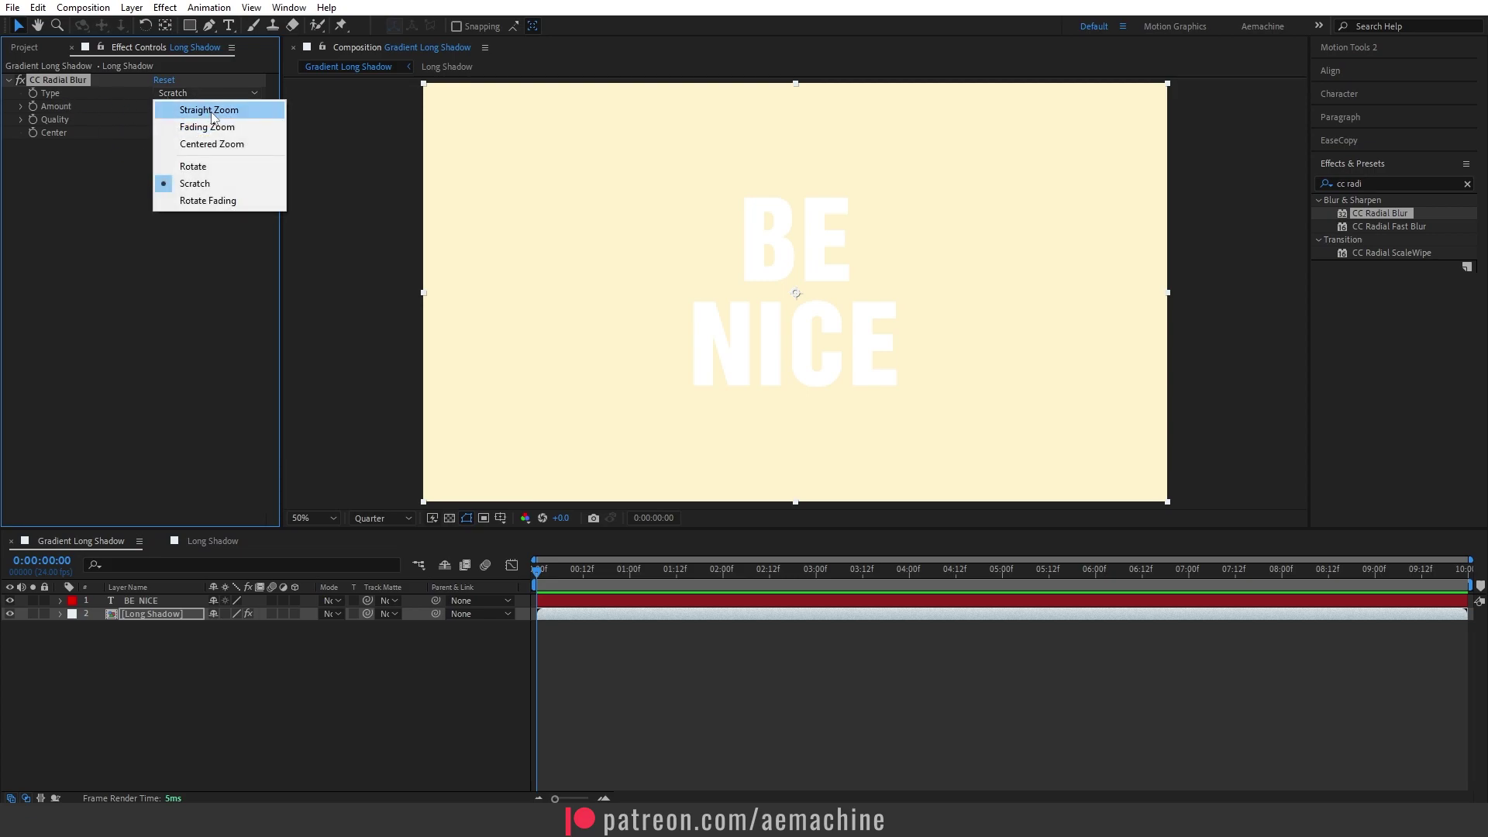
pyautogui.click(183, 112)
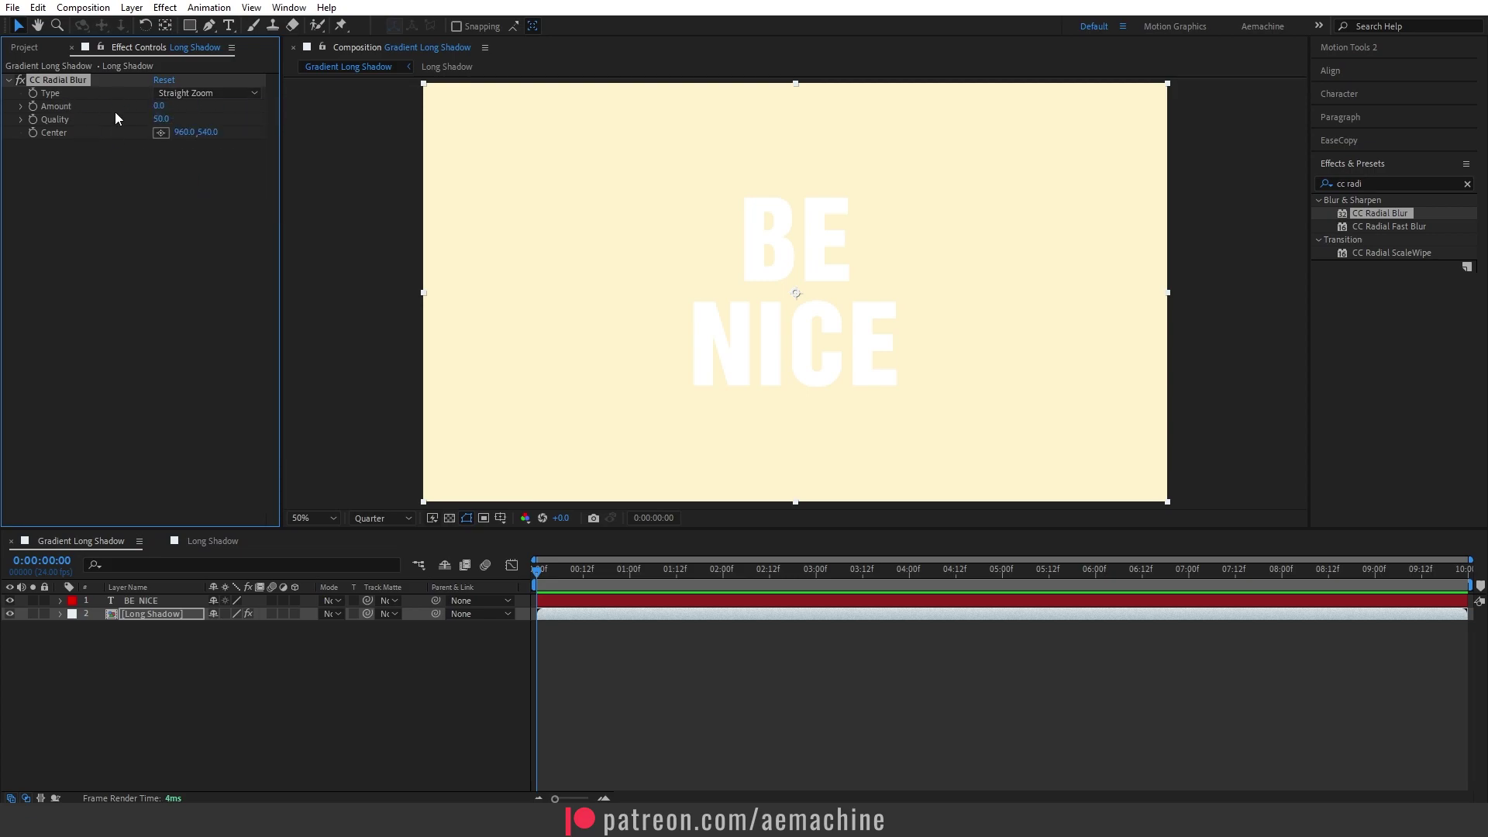
pyautogui.moveTo(158, 106); pyautogui.dragTo(358, 122)
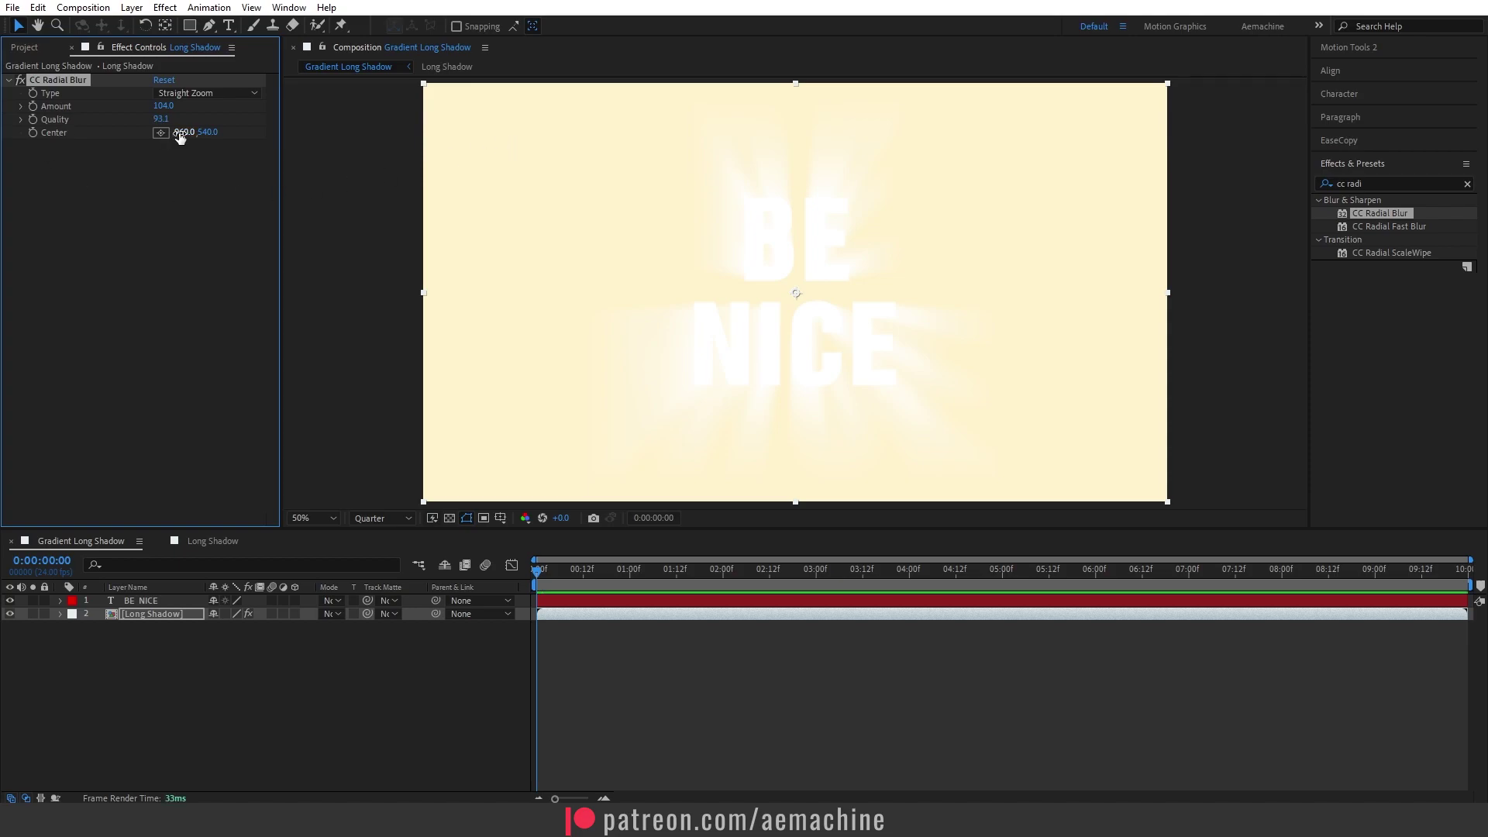
# Step: Place the radial blur's center beyond the frame's upper-left corner, at about -496, -460
pyautogui.press(',')
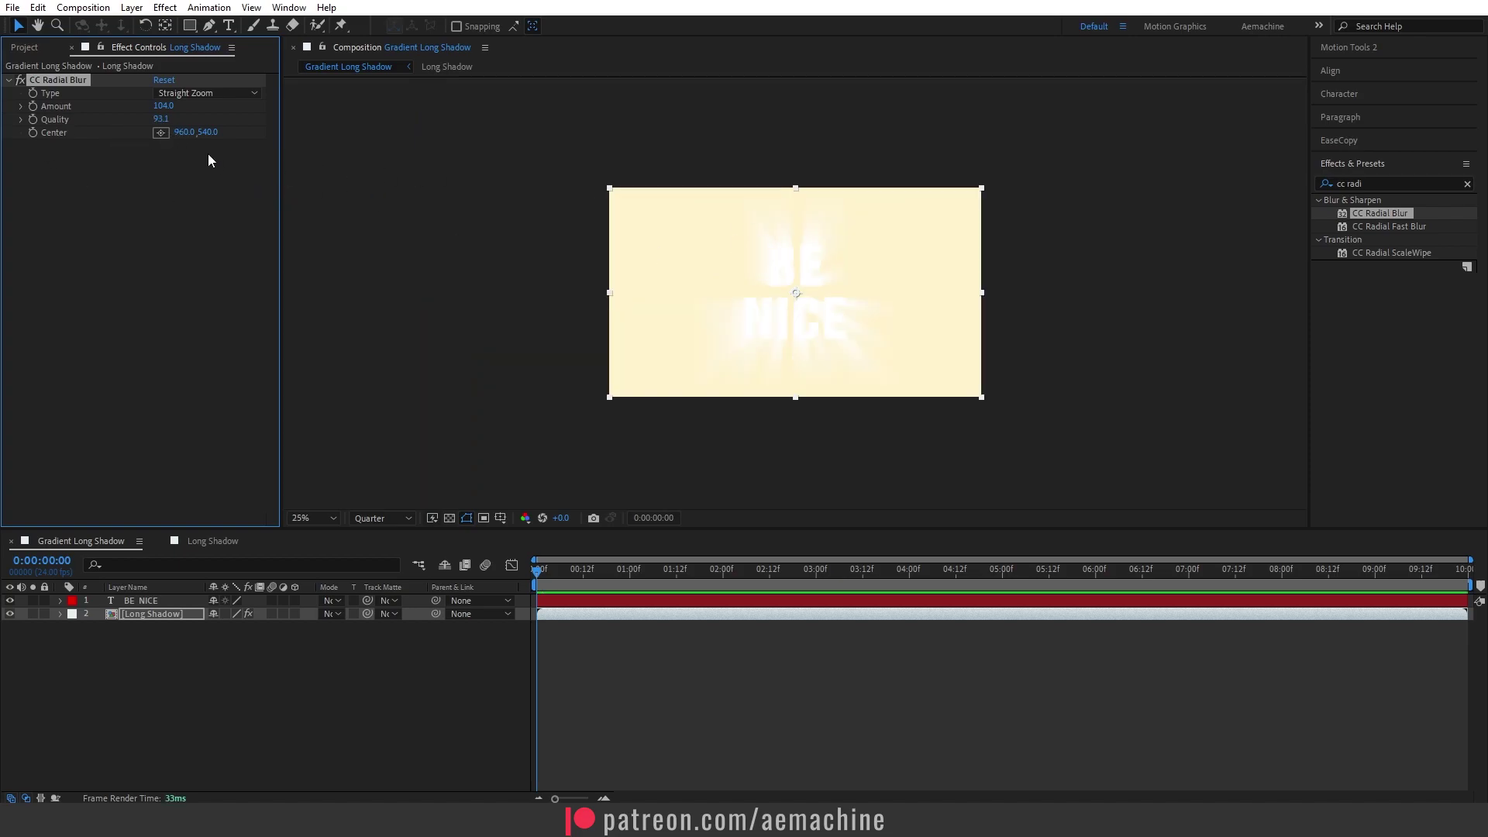
pyautogui.click(161, 133)
pyautogui.click(502, 100)
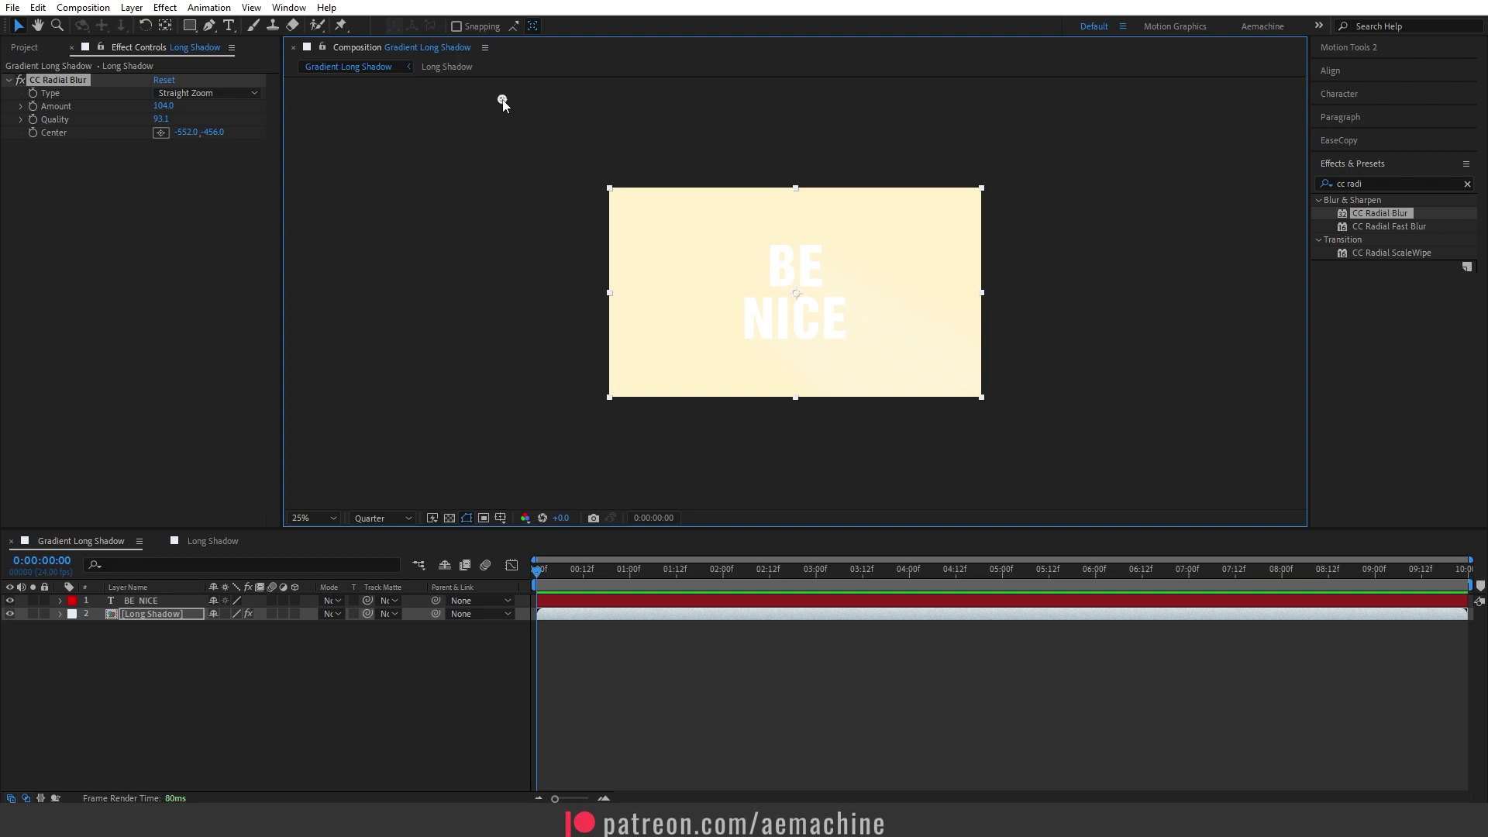
pyautogui.moveTo(502, 100)
pyautogui.mouseDown()
pyautogui.moveTo(1024, 109)
pyautogui.moveTo(515, 99)
pyautogui.mouseUp()
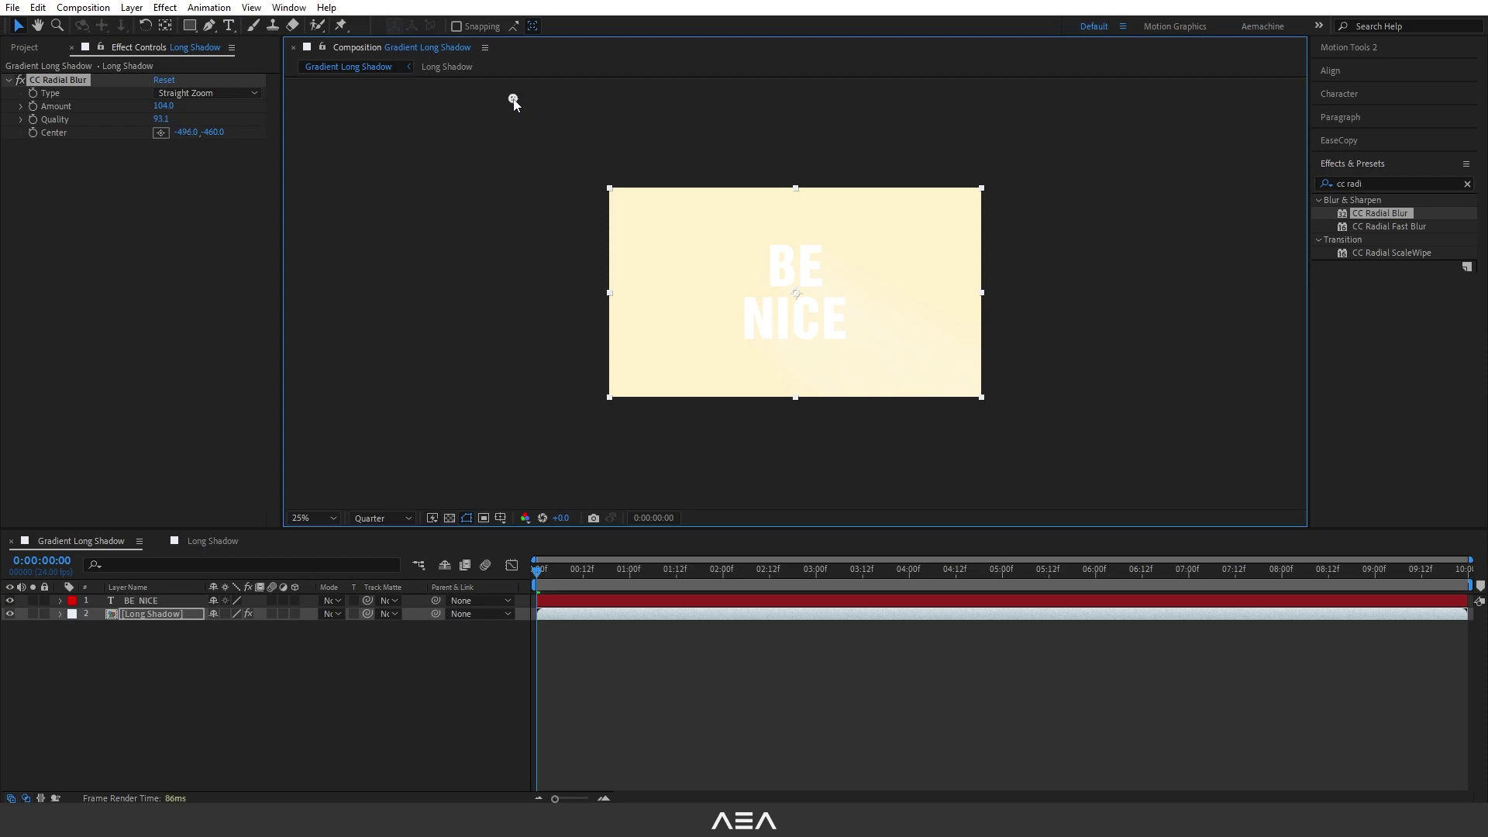
pyautogui.press('.')
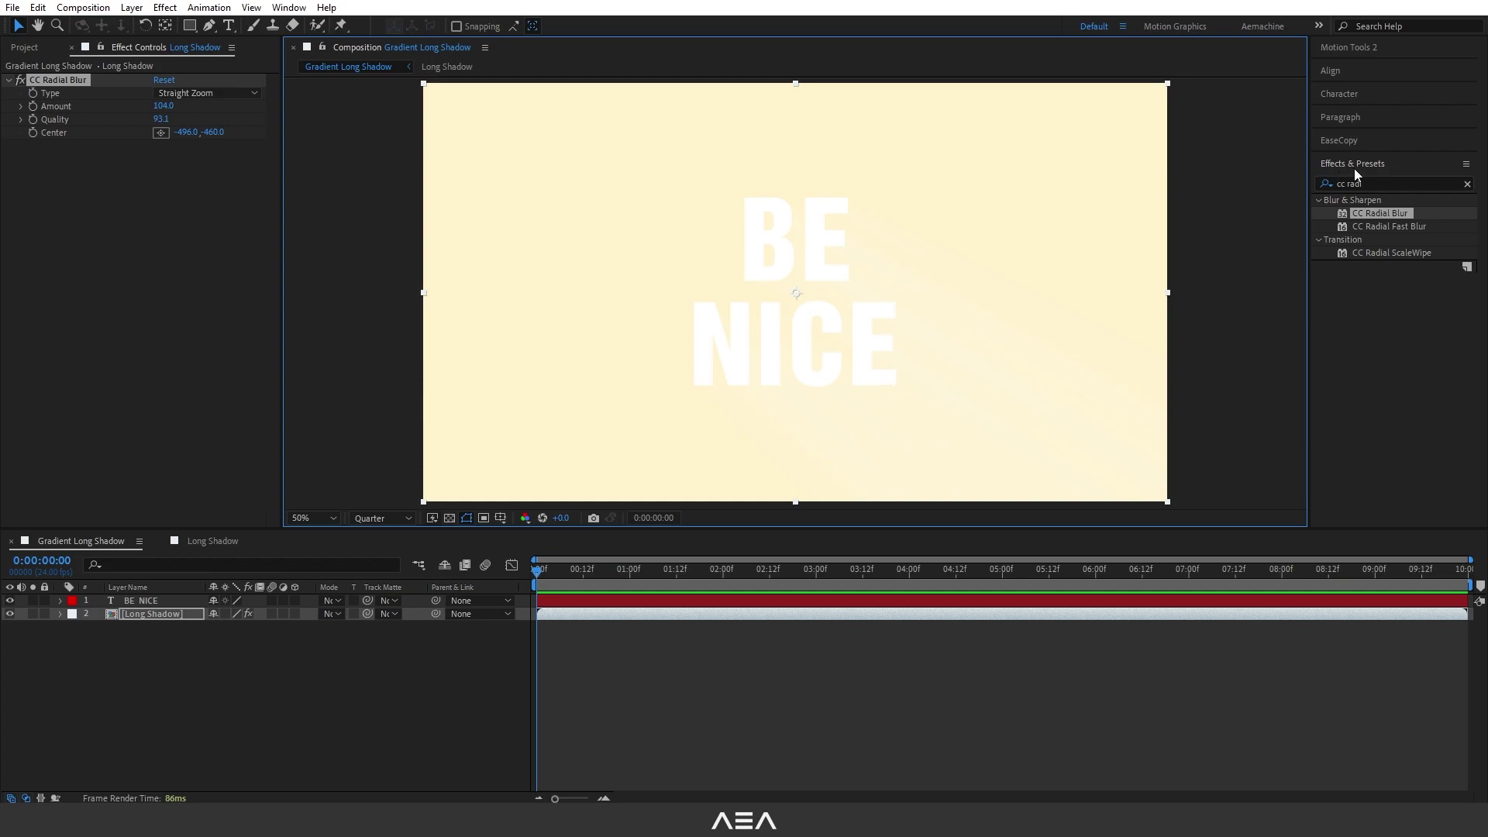
# Step: Find the Levels effect and apply it to the Long Shadow layer
pyautogui.click(1392, 182)
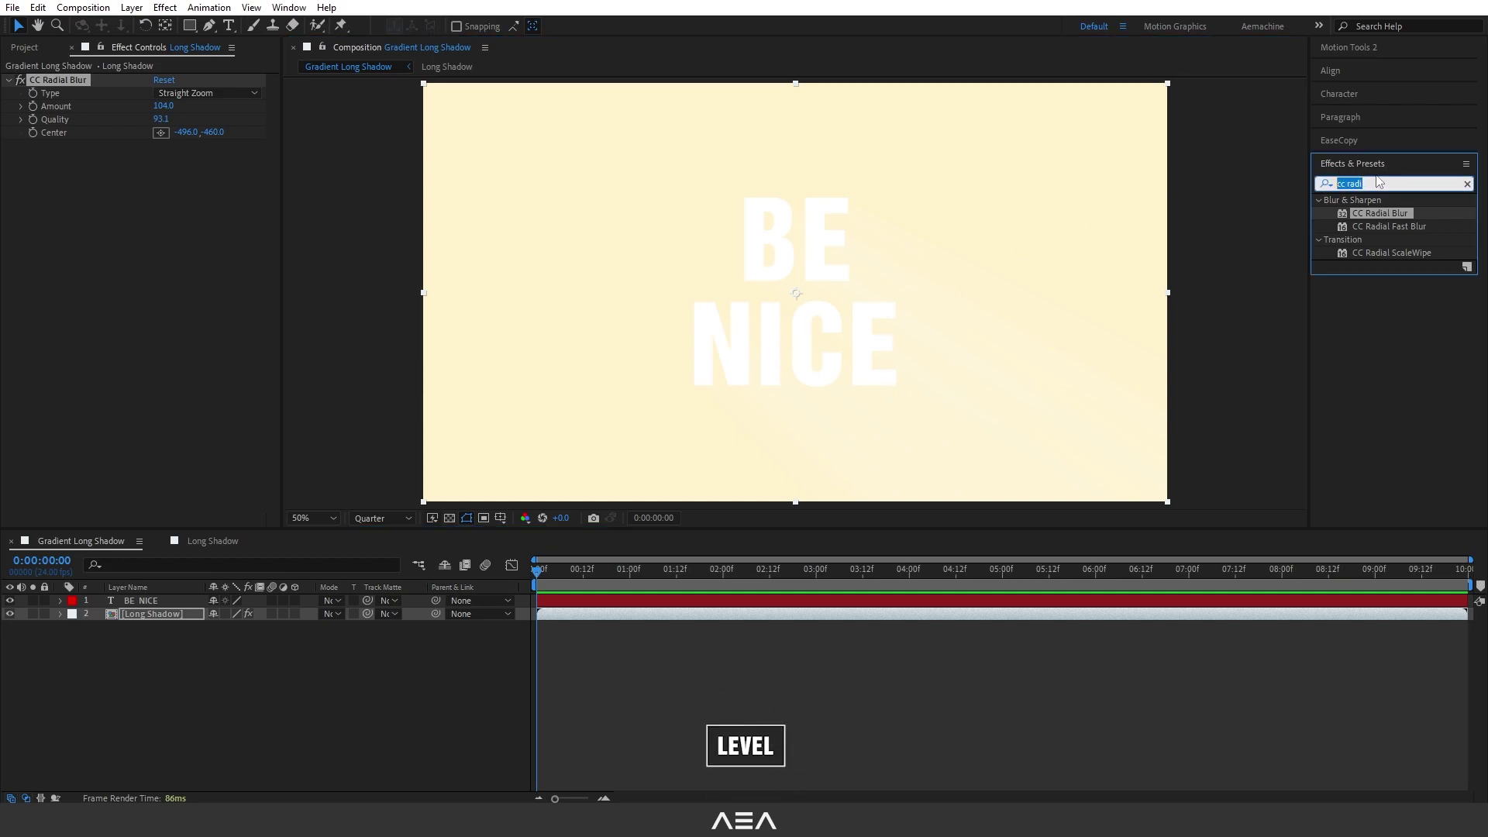
pyautogui.write('leve')
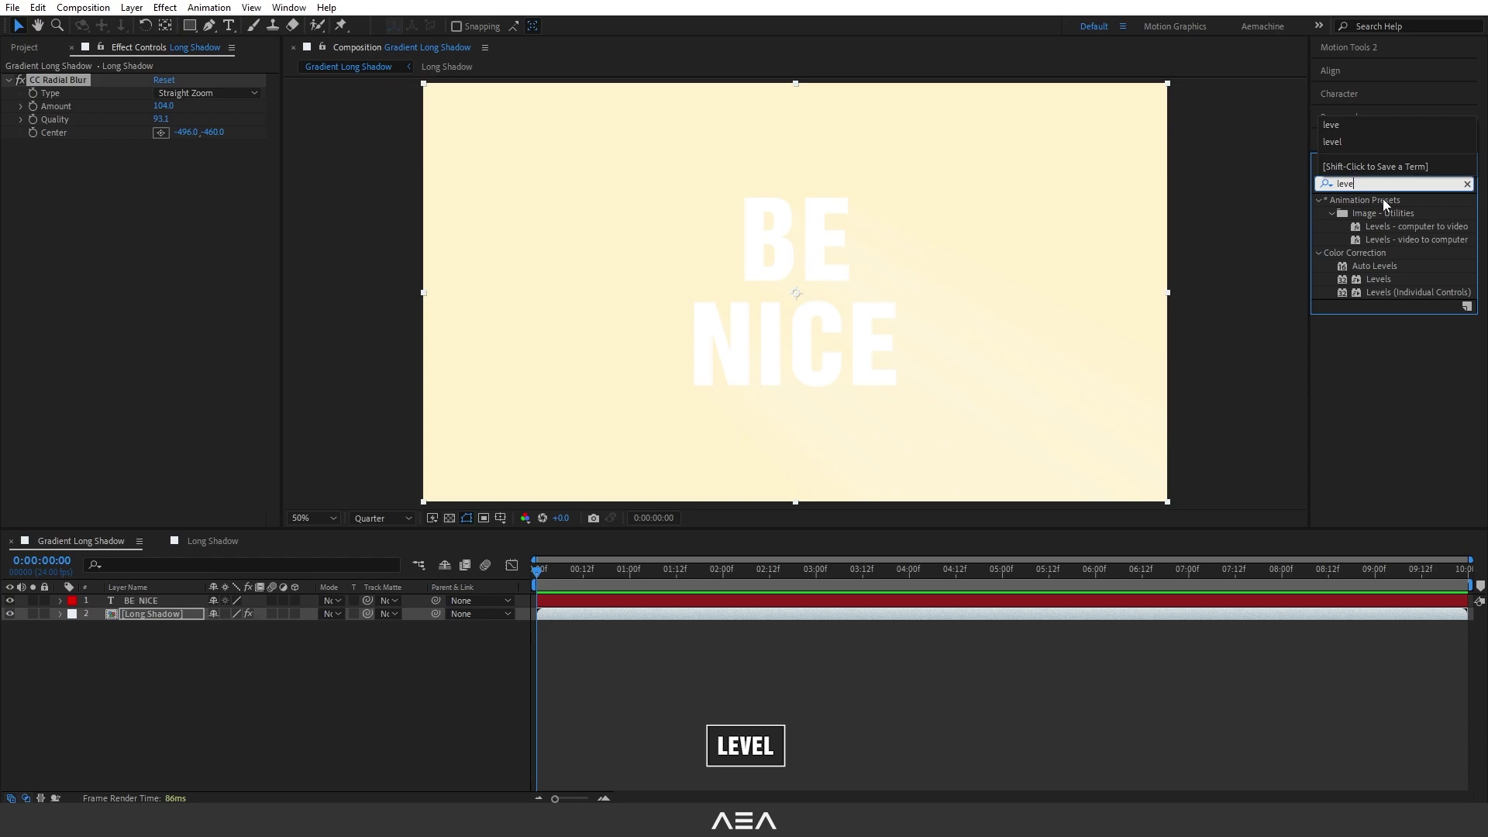
pyautogui.click(1382, 283)
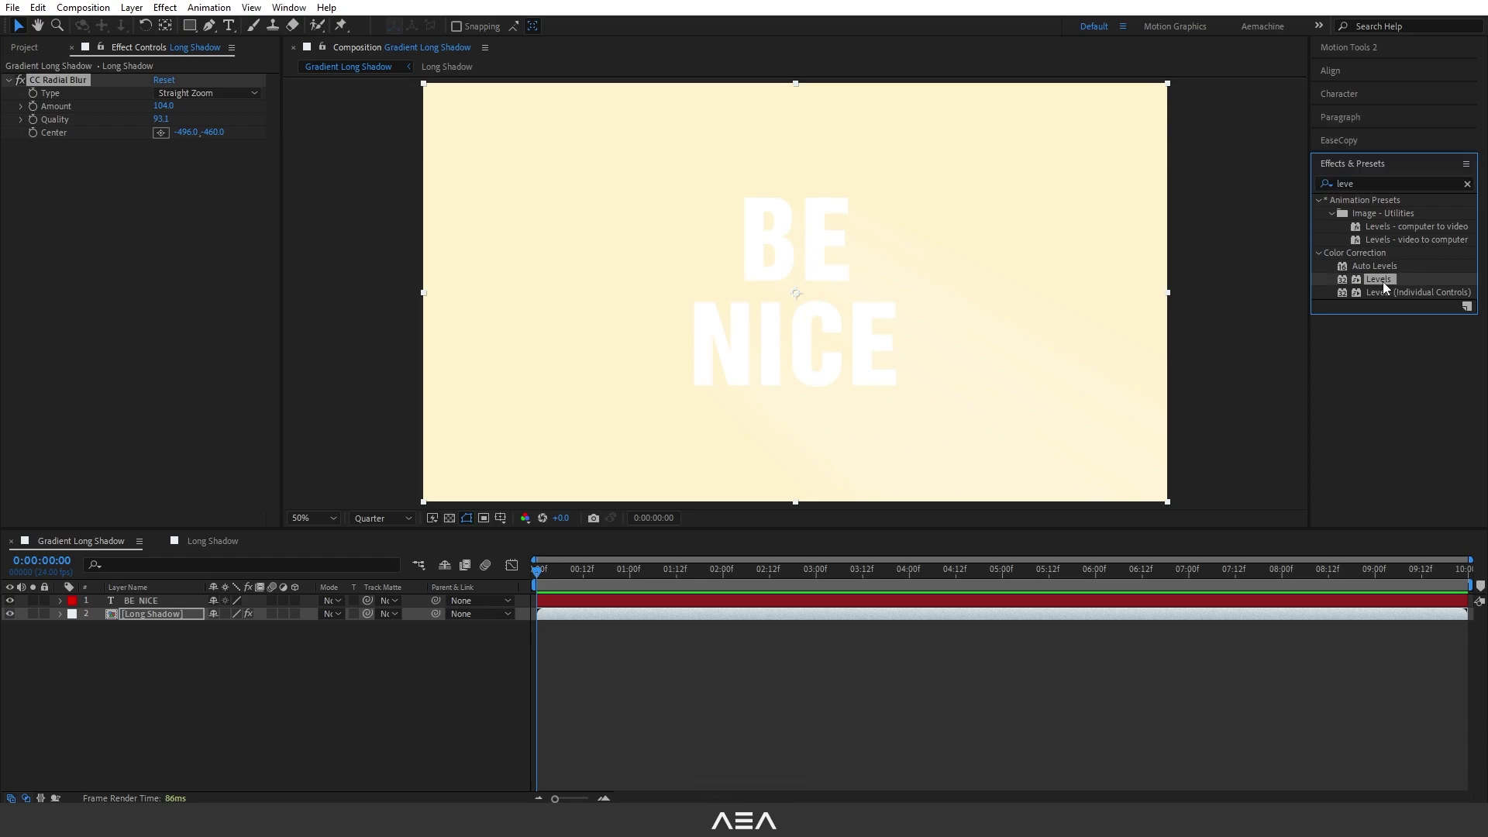
pyautogui.doubleClick(1382, 281)
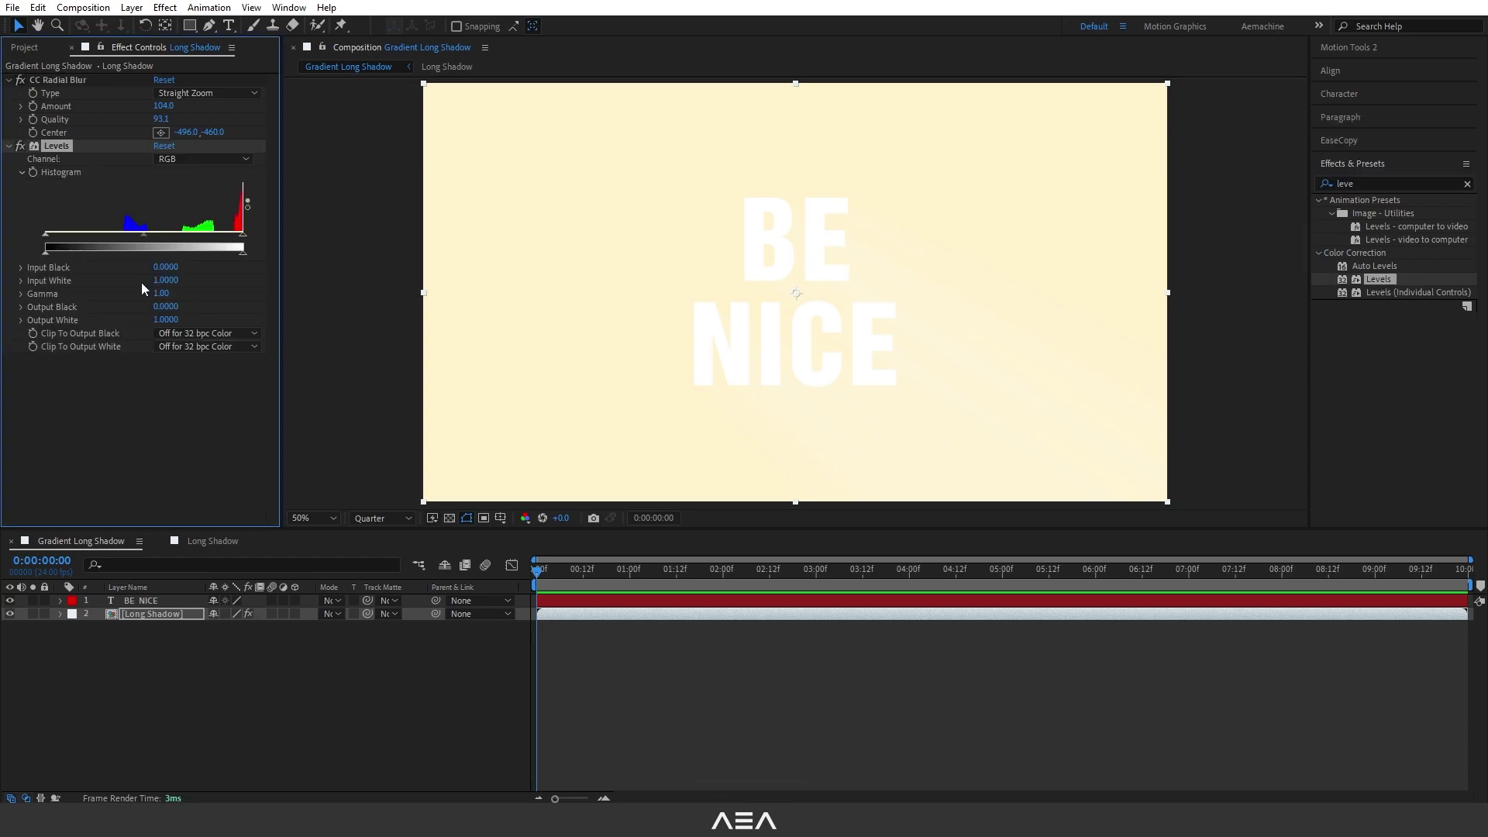
# Step: Switch the Levels effect to the Alpha channel and lower Alpha Input White to 0.0157
pyautogui.click(206, 159)
pyautogui.click(203, 242)
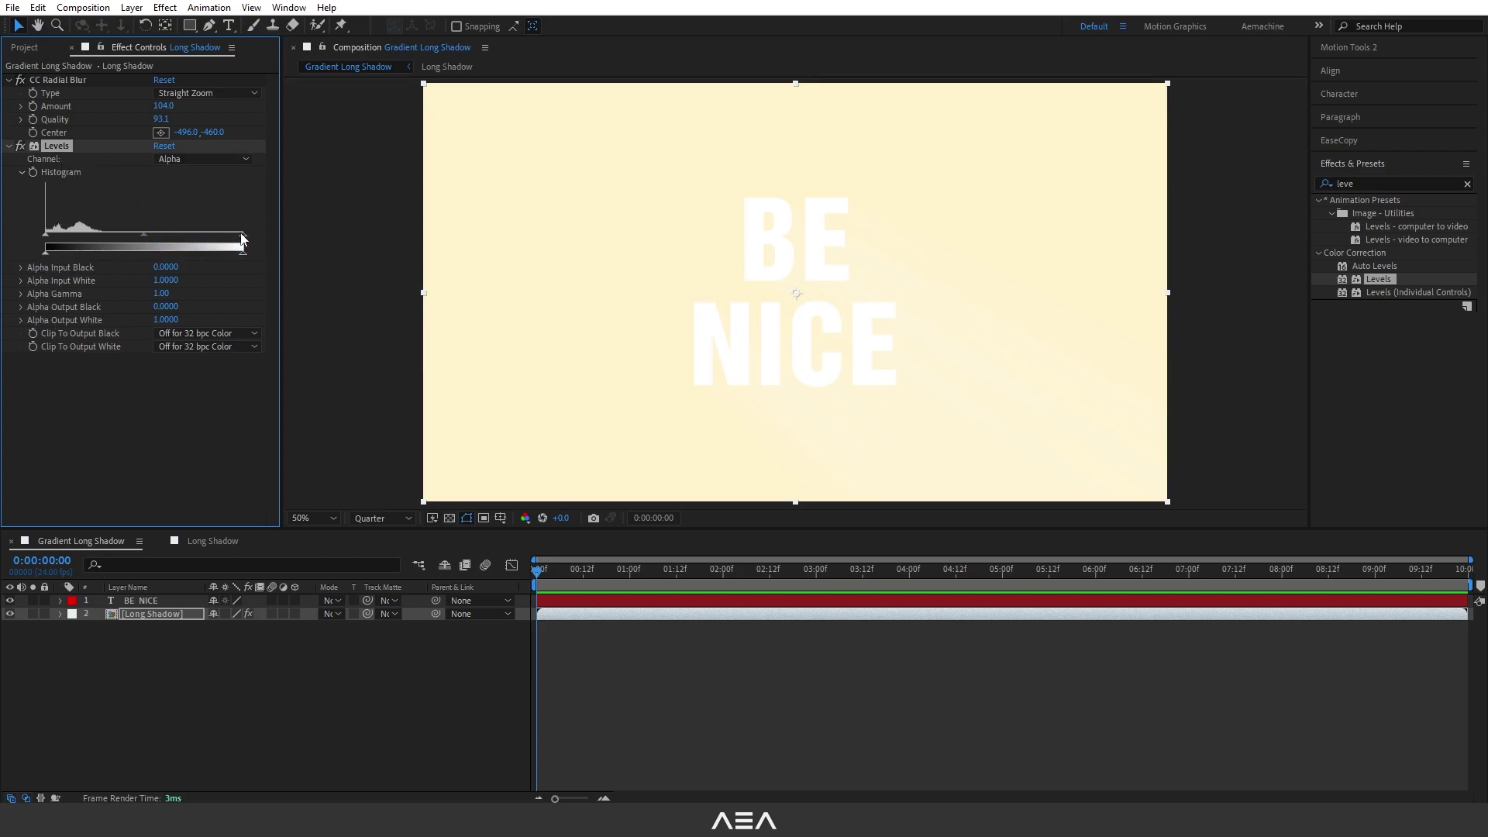
pyautogui.moveTo(241, 236); pyautogui.dragTo(46, 250)
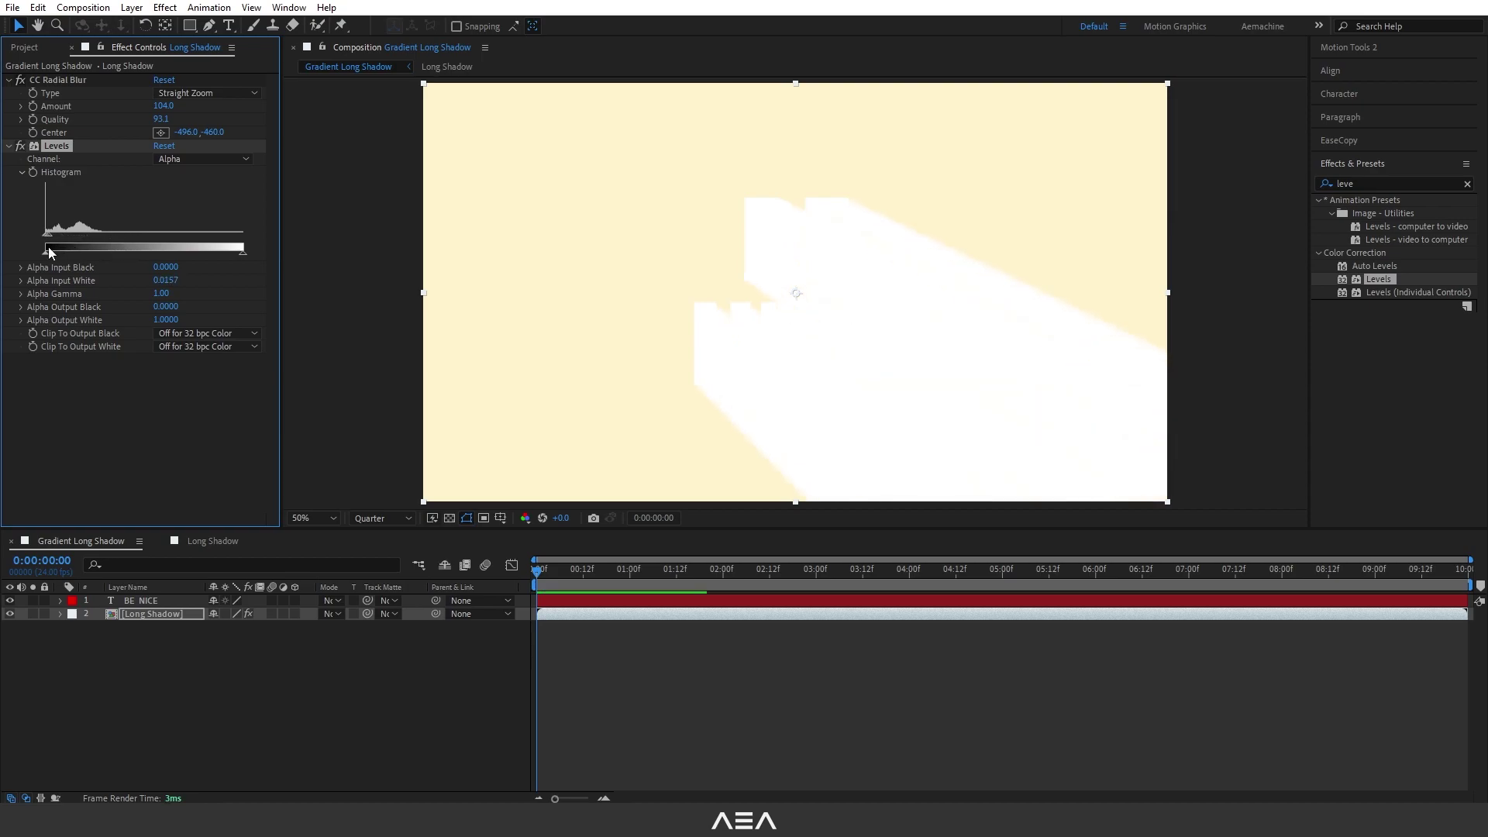
# Step: Find the Gradient Ramp effect and apply it to the Long Shadow layer
pyautogui.click(1388, 184)
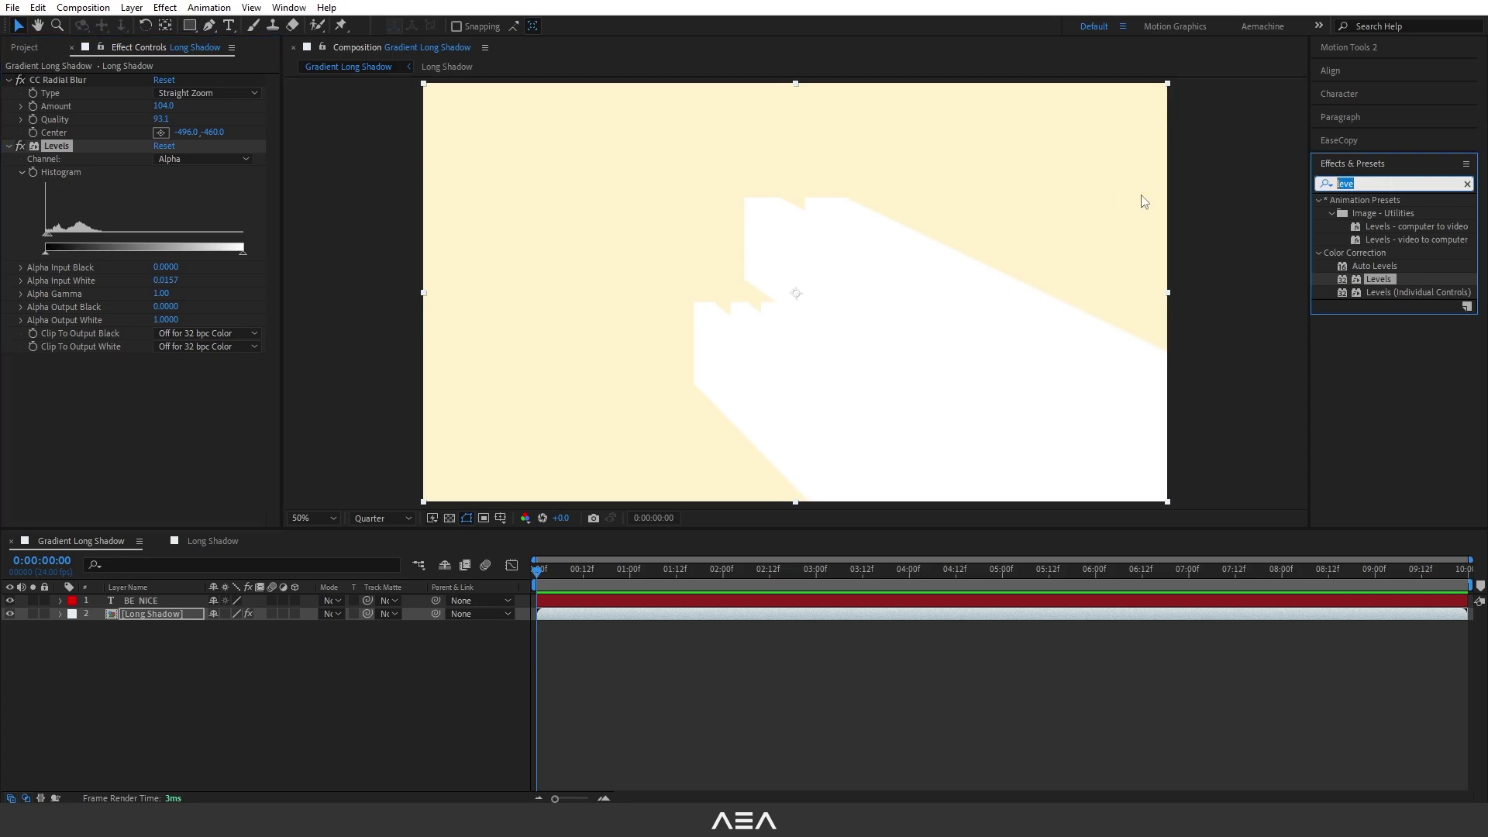
pyautogui.write('gradi')
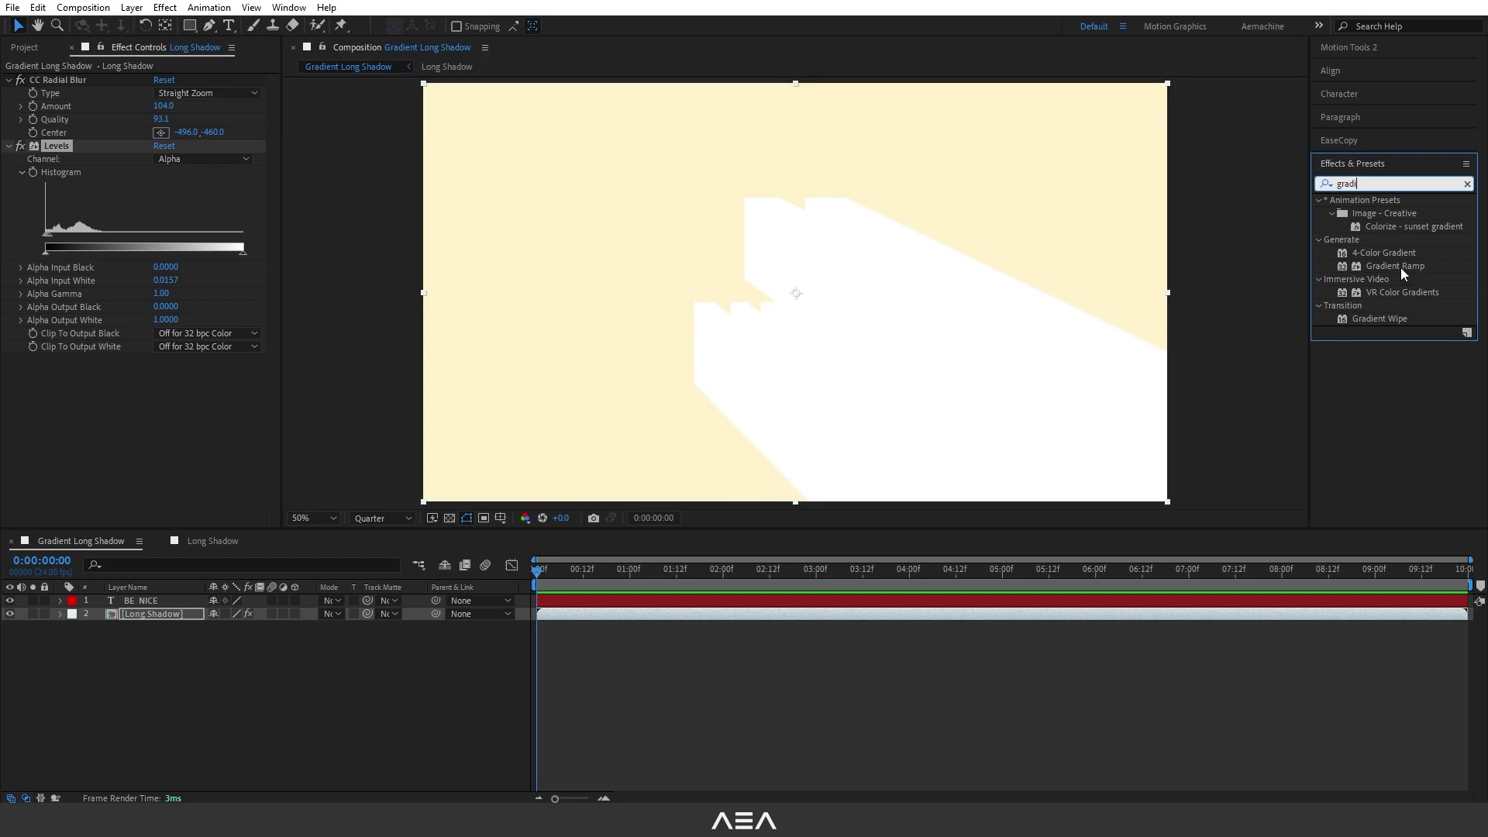
pyautogui.doubleClick(1395, 266)
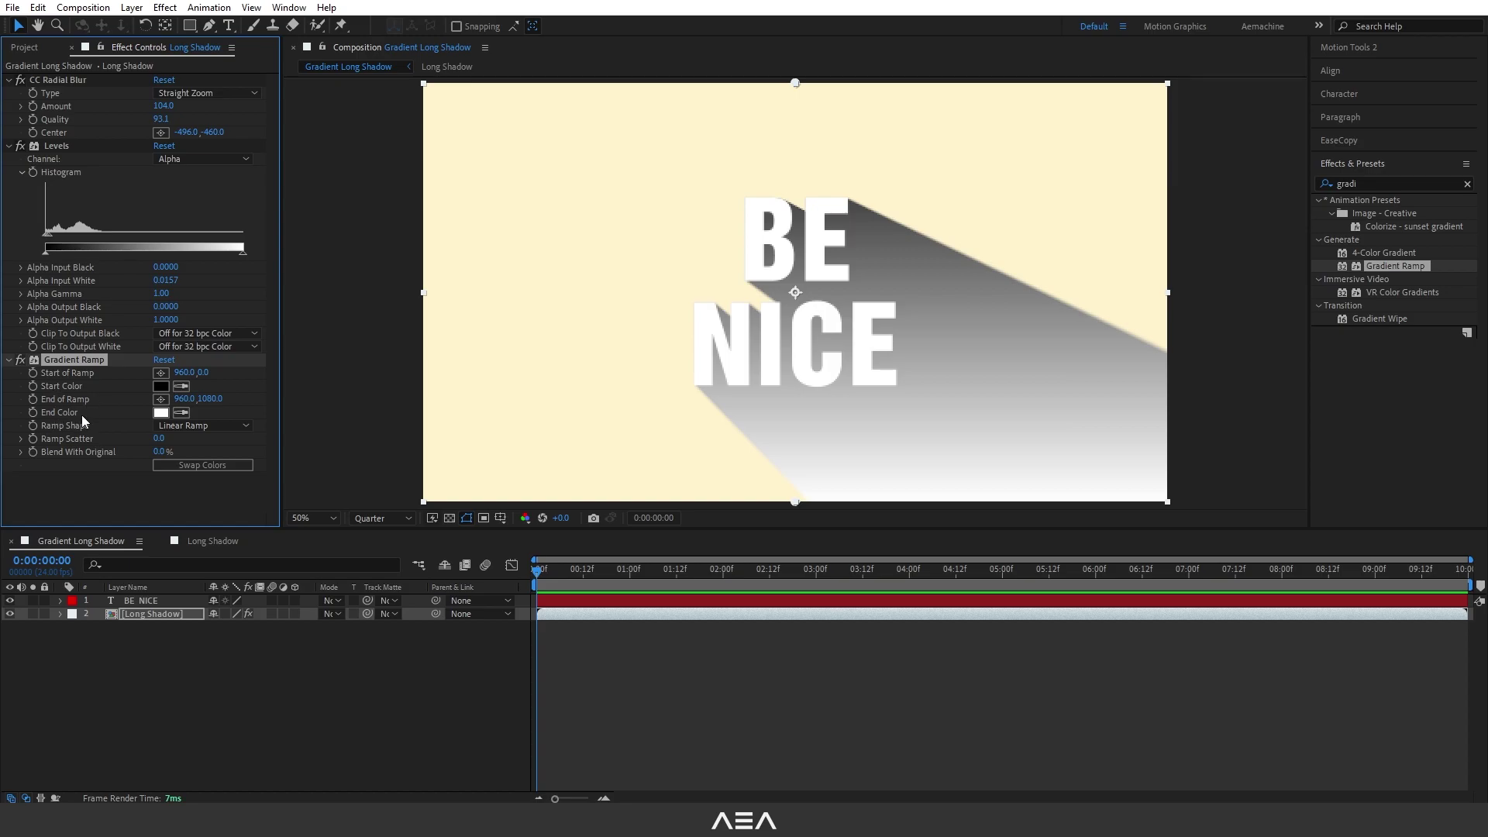
# Step: Set the Gradient Ramp's start color to FFD966 and its end color to the copied salmon pink
pyautogui.click(160, 385)
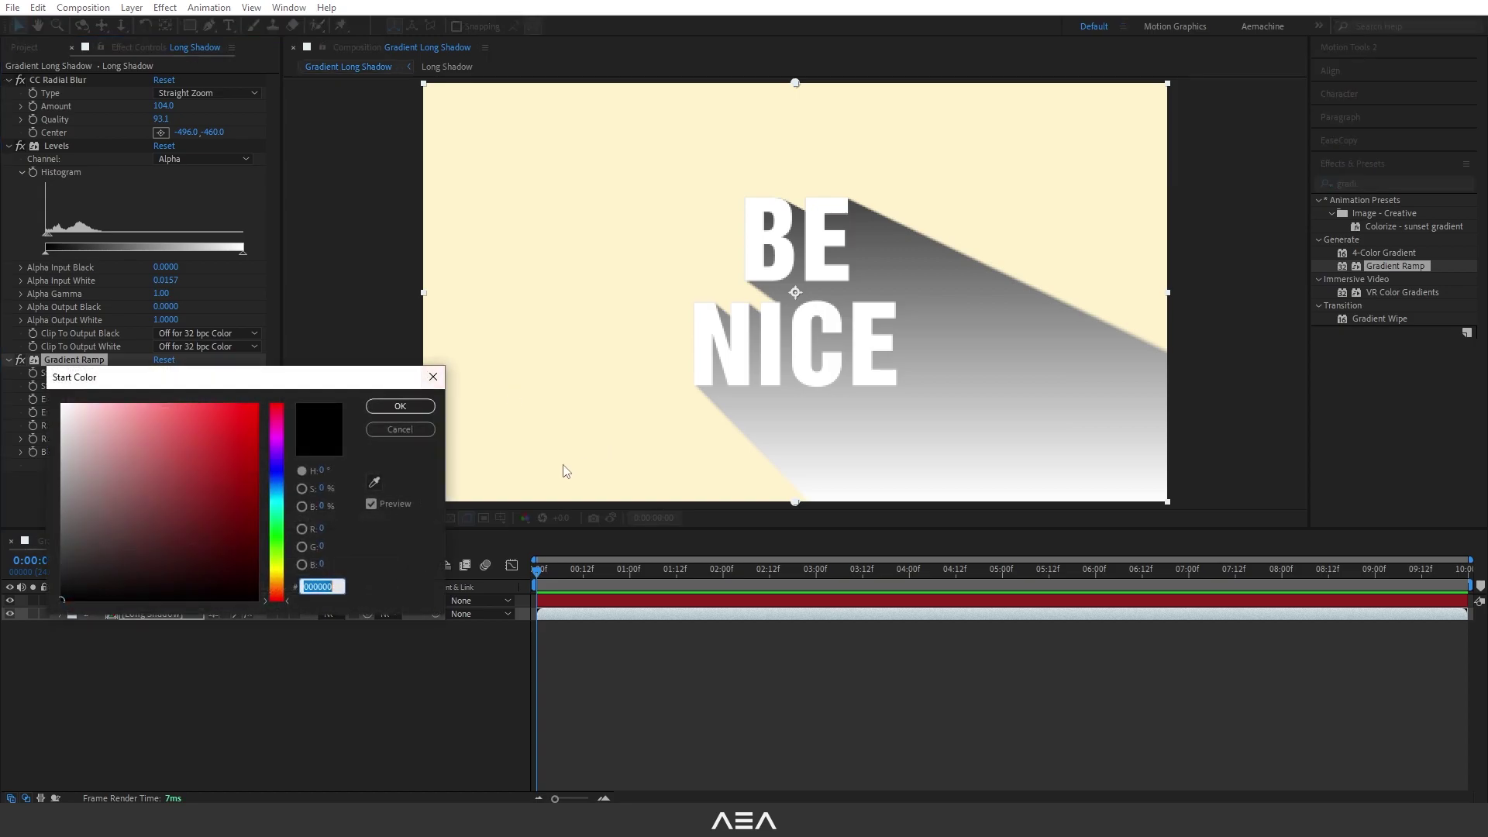
pyautogui.write('FFD966')
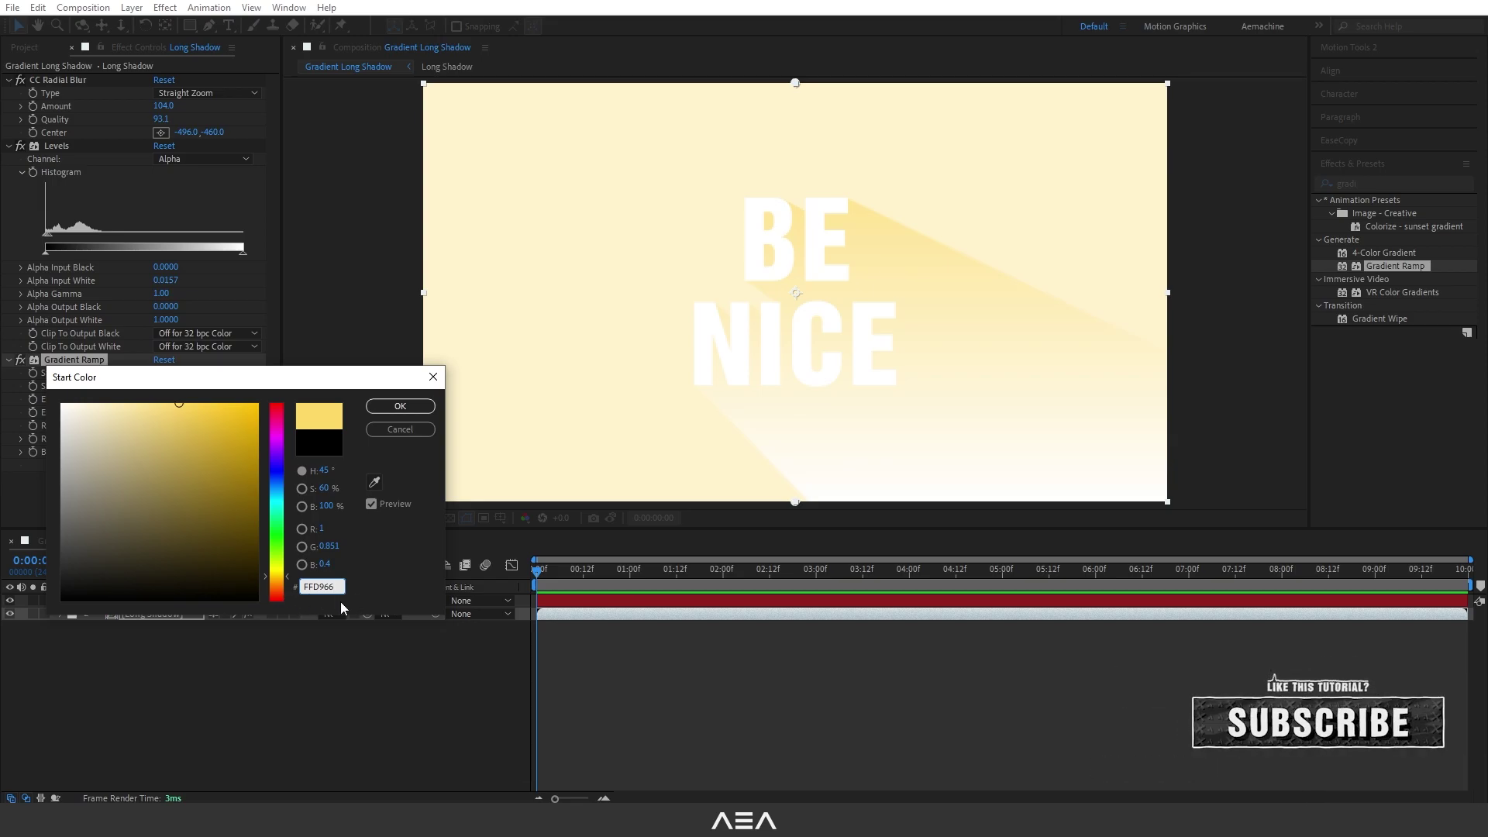
pyautogui.click(399, 406)
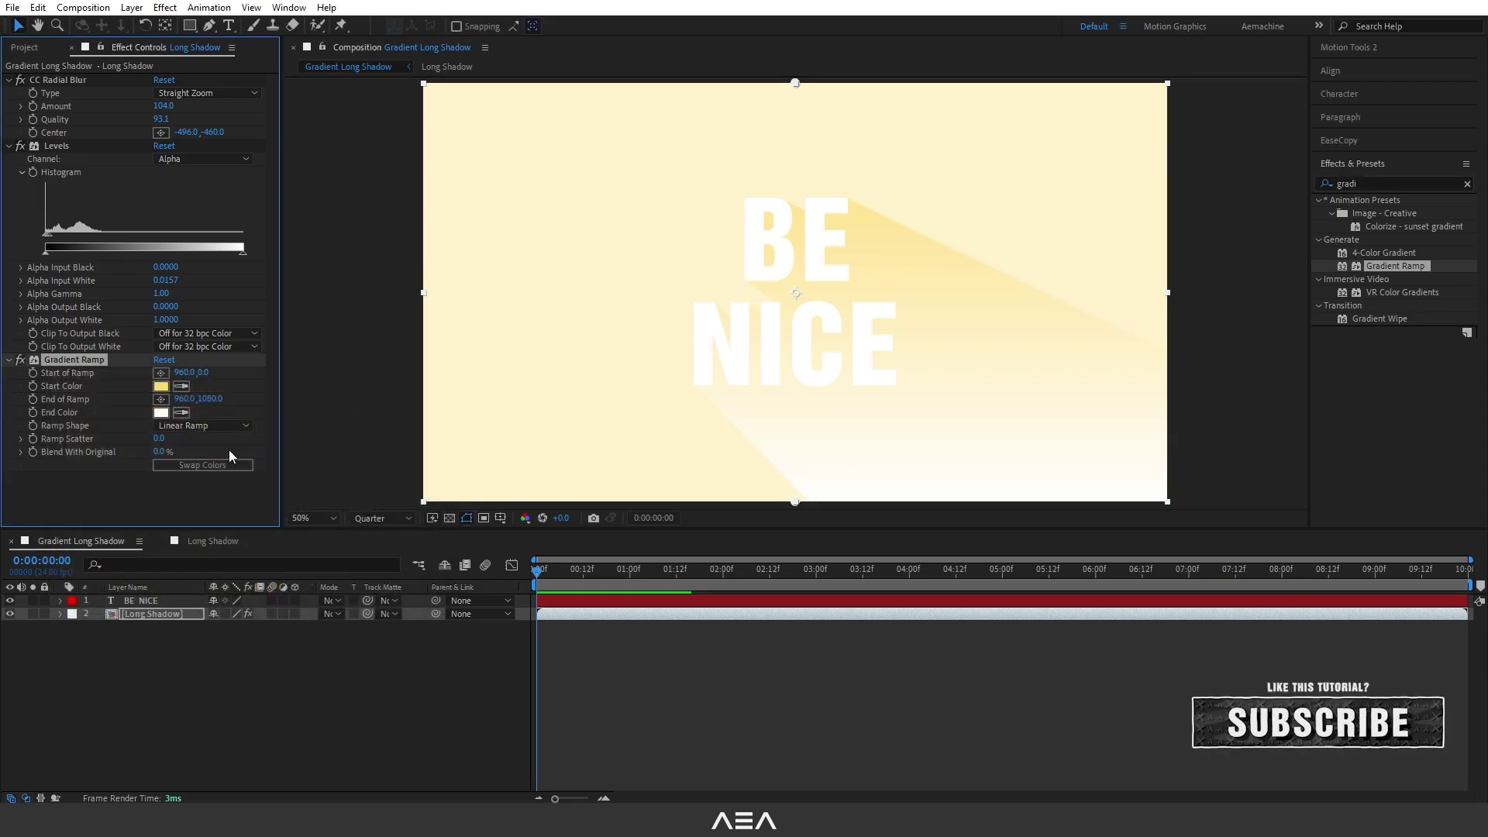
pyautogui.click(160, 413)
pyautogui.hotkey('ctrl', 'v')
pyautogui.click(400, 406)
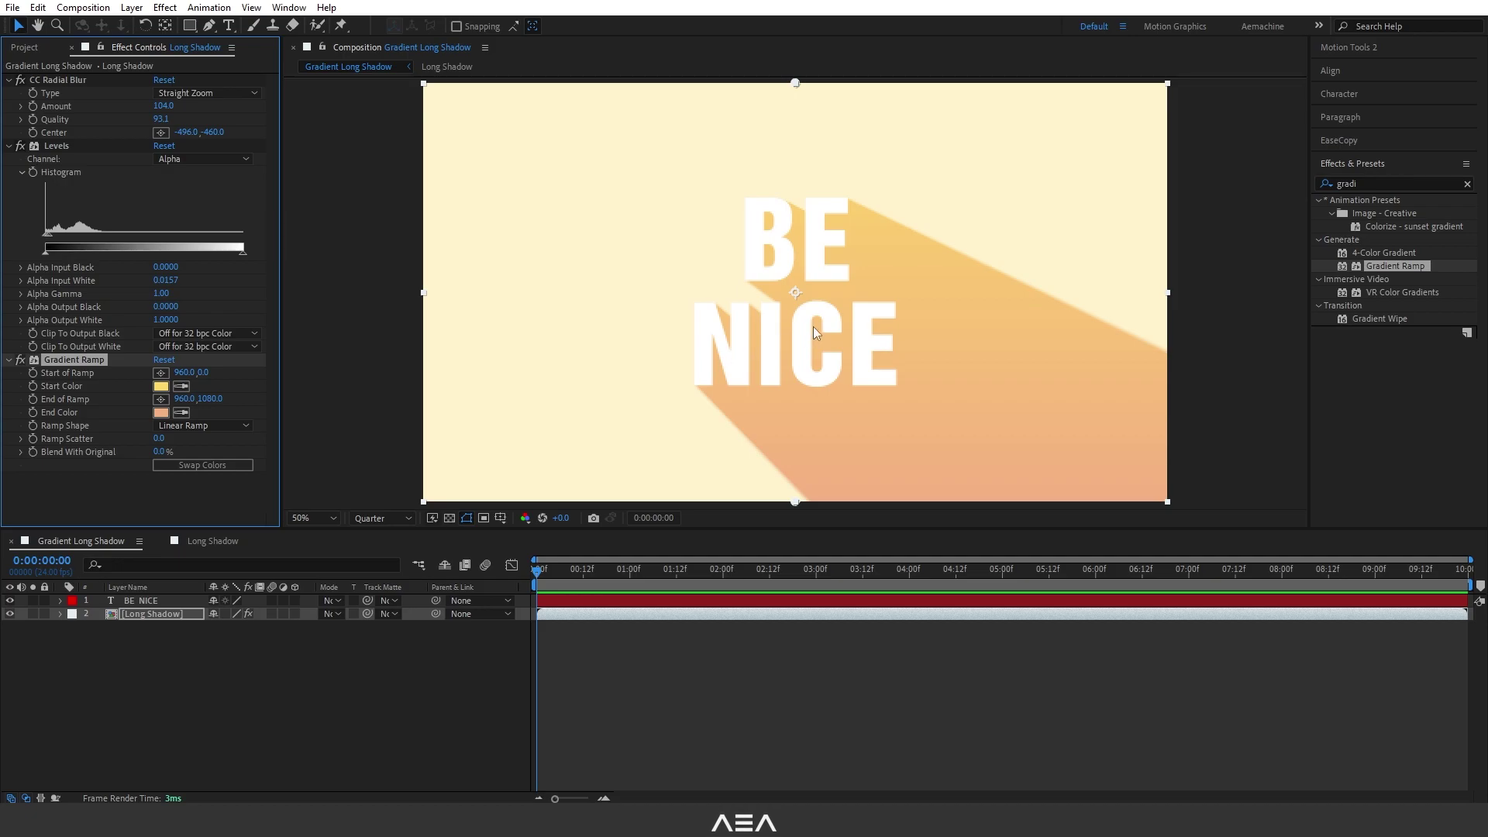
# Step: Add a keyframe for the CC Radial Blur center at 0:00 and reveal the Long Shadow layer's keyframed properties
pyautogui.press(',')
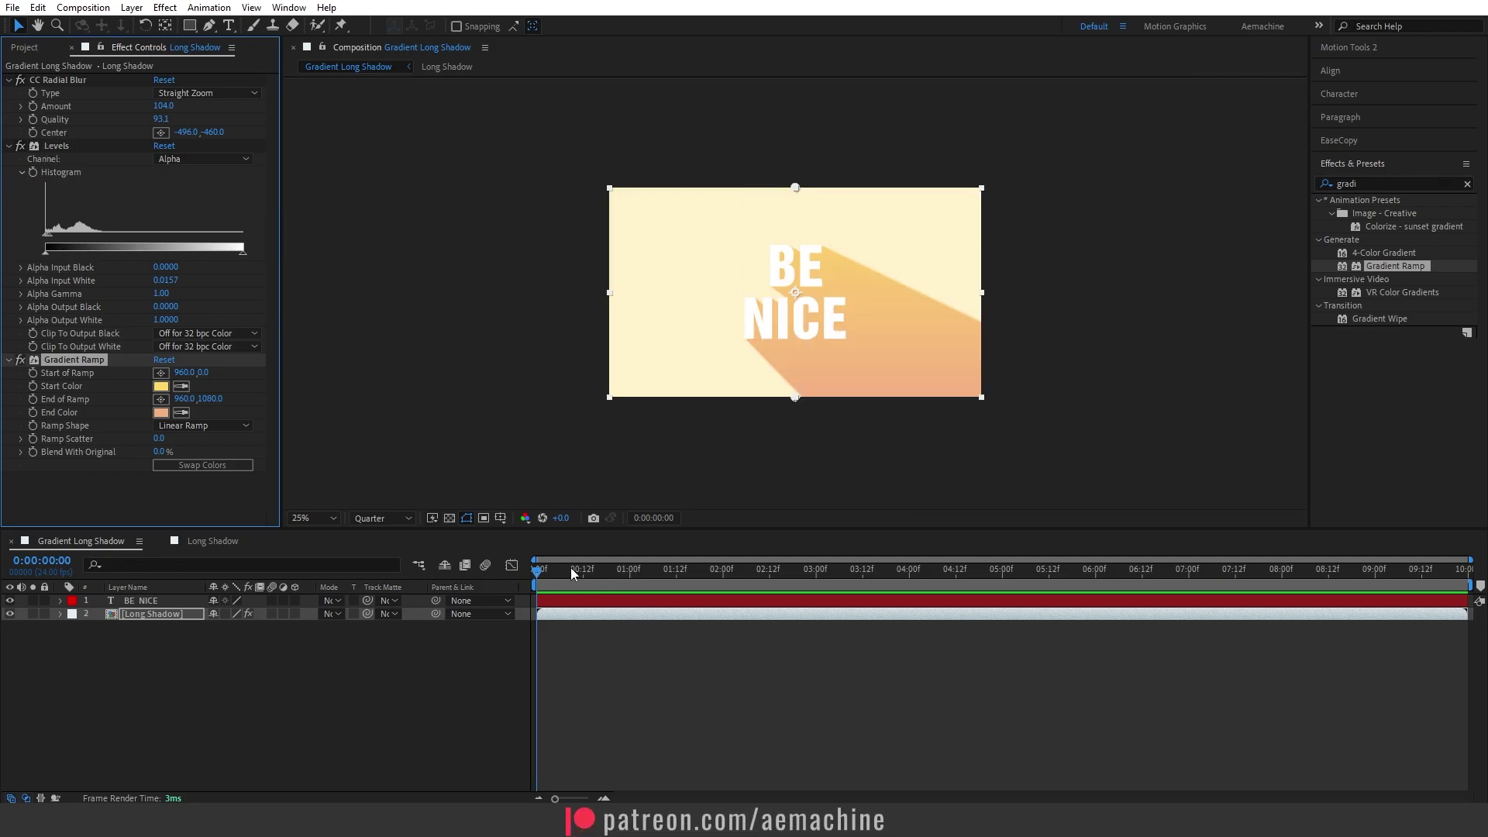
pyautogui.click(349, 573)
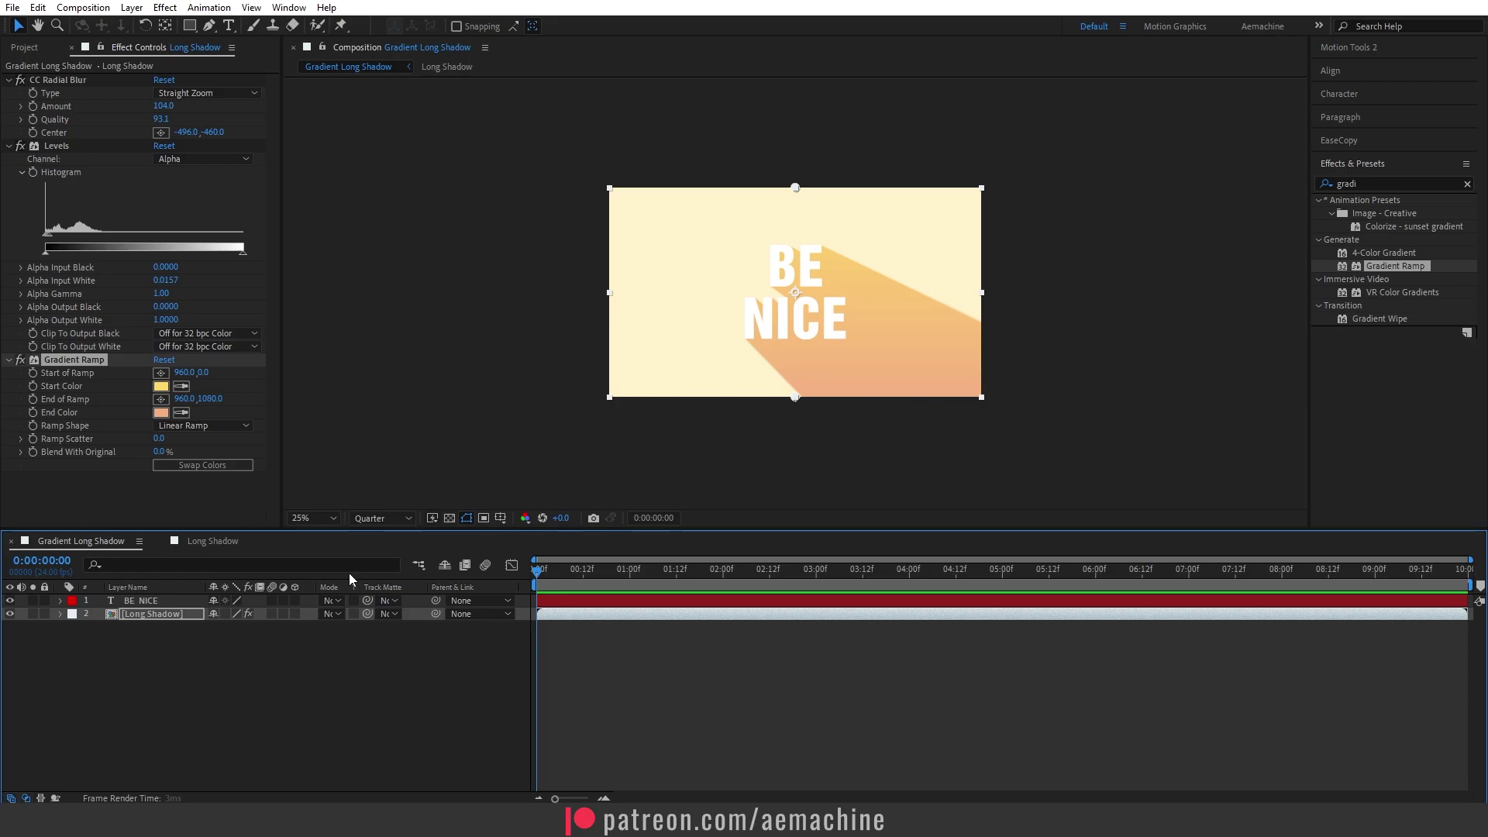
pyautogui.click(34, 136)
pyautogui.click(133, 616)
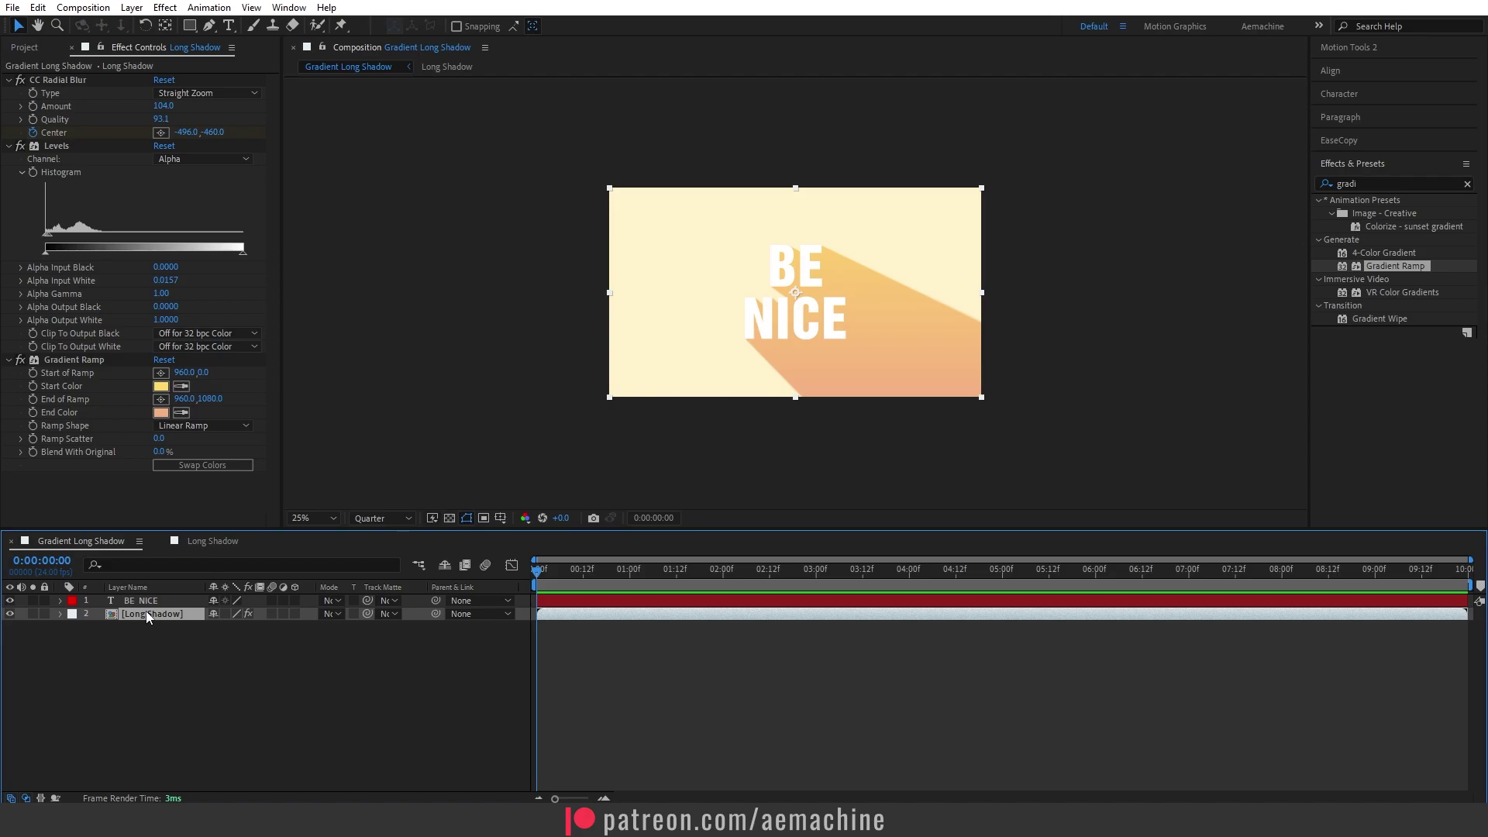
pyautogui.press('u')
# Step: At 0:00:04:00, move the CC Radial Blur center beyond the frame's upper-right corner to 2480, -460
pyautogui.moveTo(569, 569); pyautogui.dragTo(909, 600)
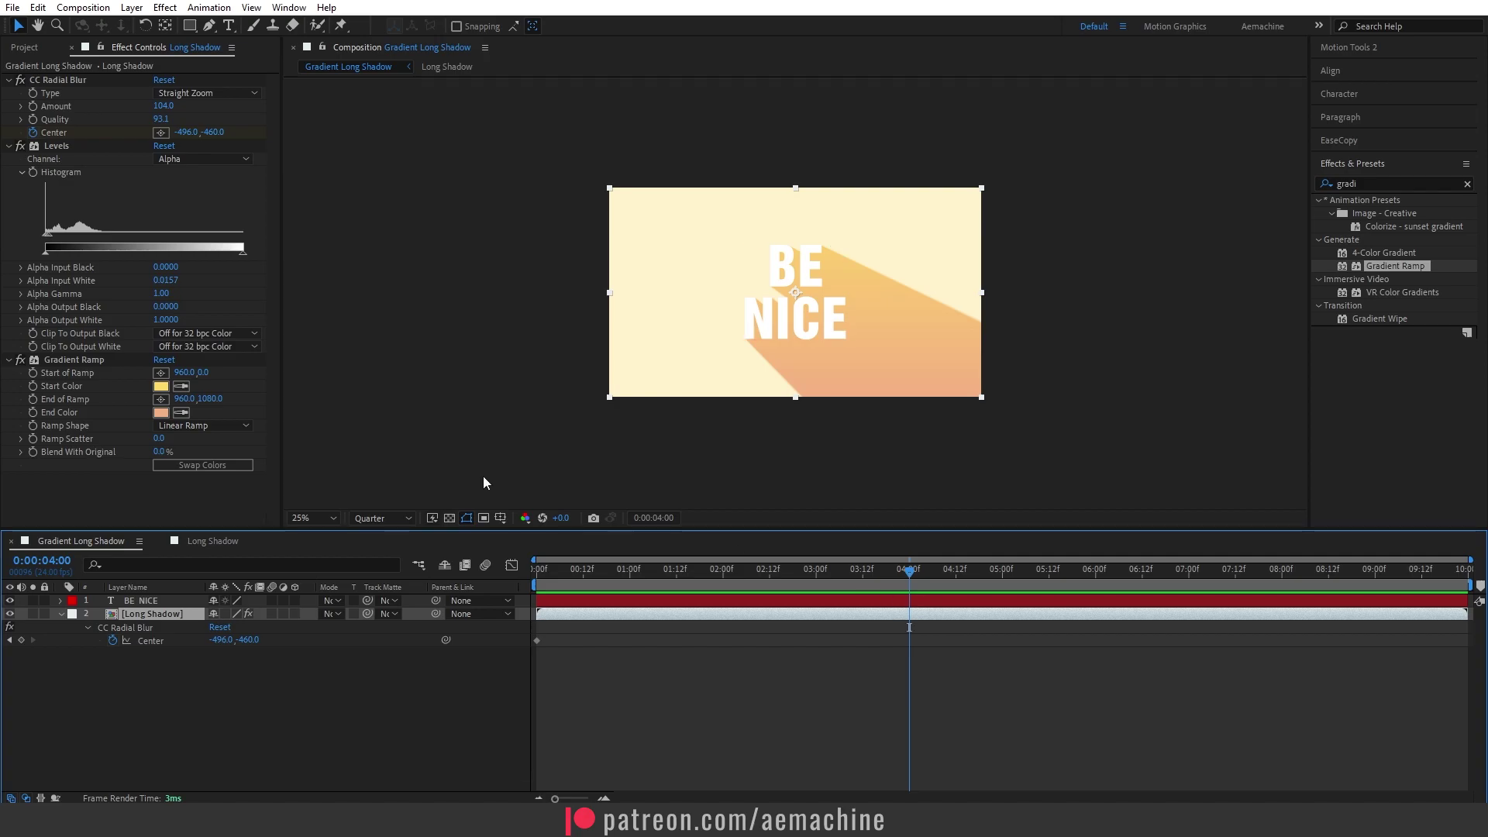
pyautogui.click(64, 84)
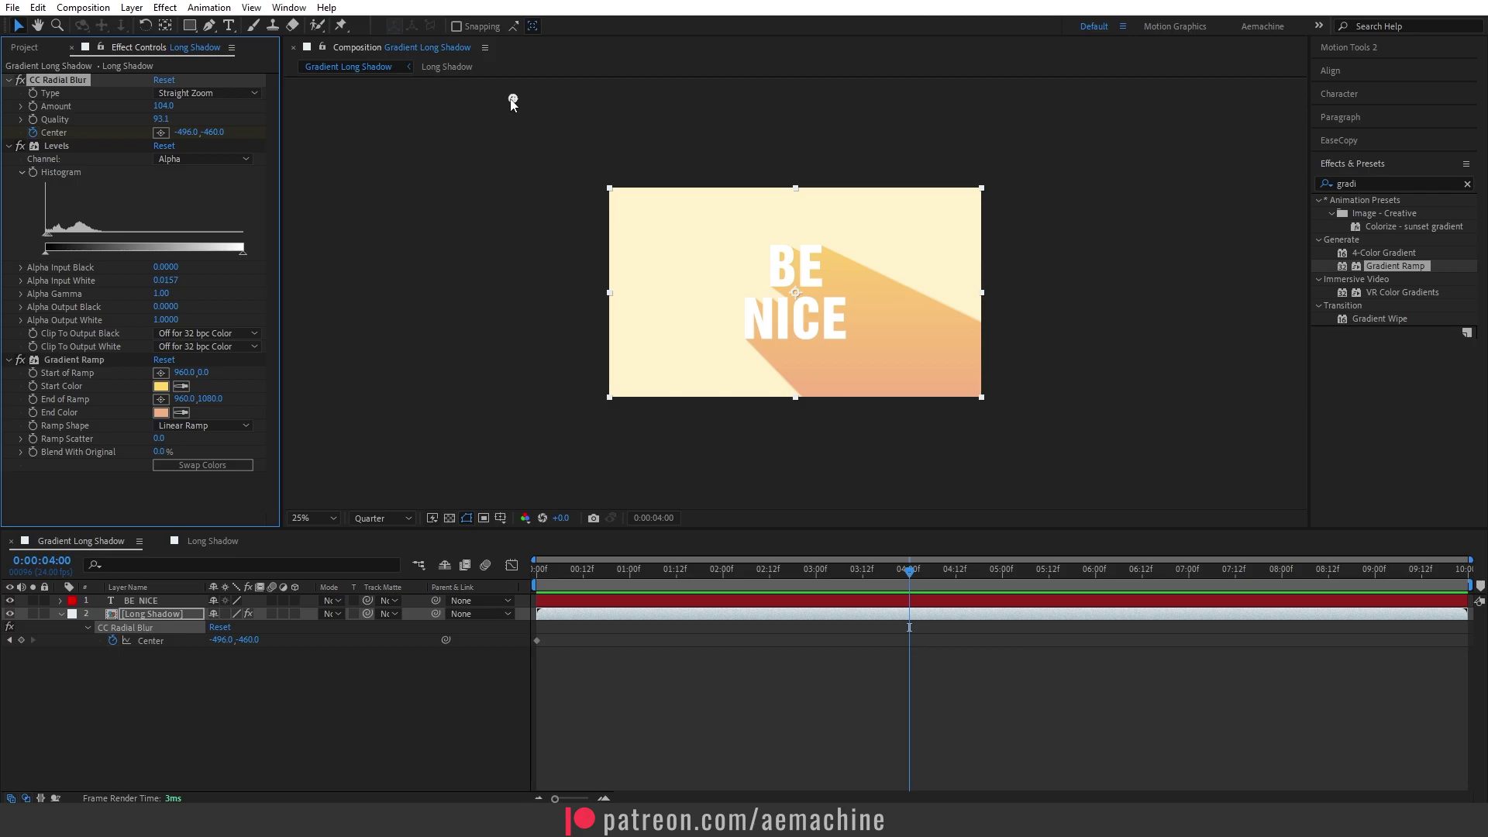
pyautogui.moveTo(512, 101); pyautogui.dragTo(1089, 100)
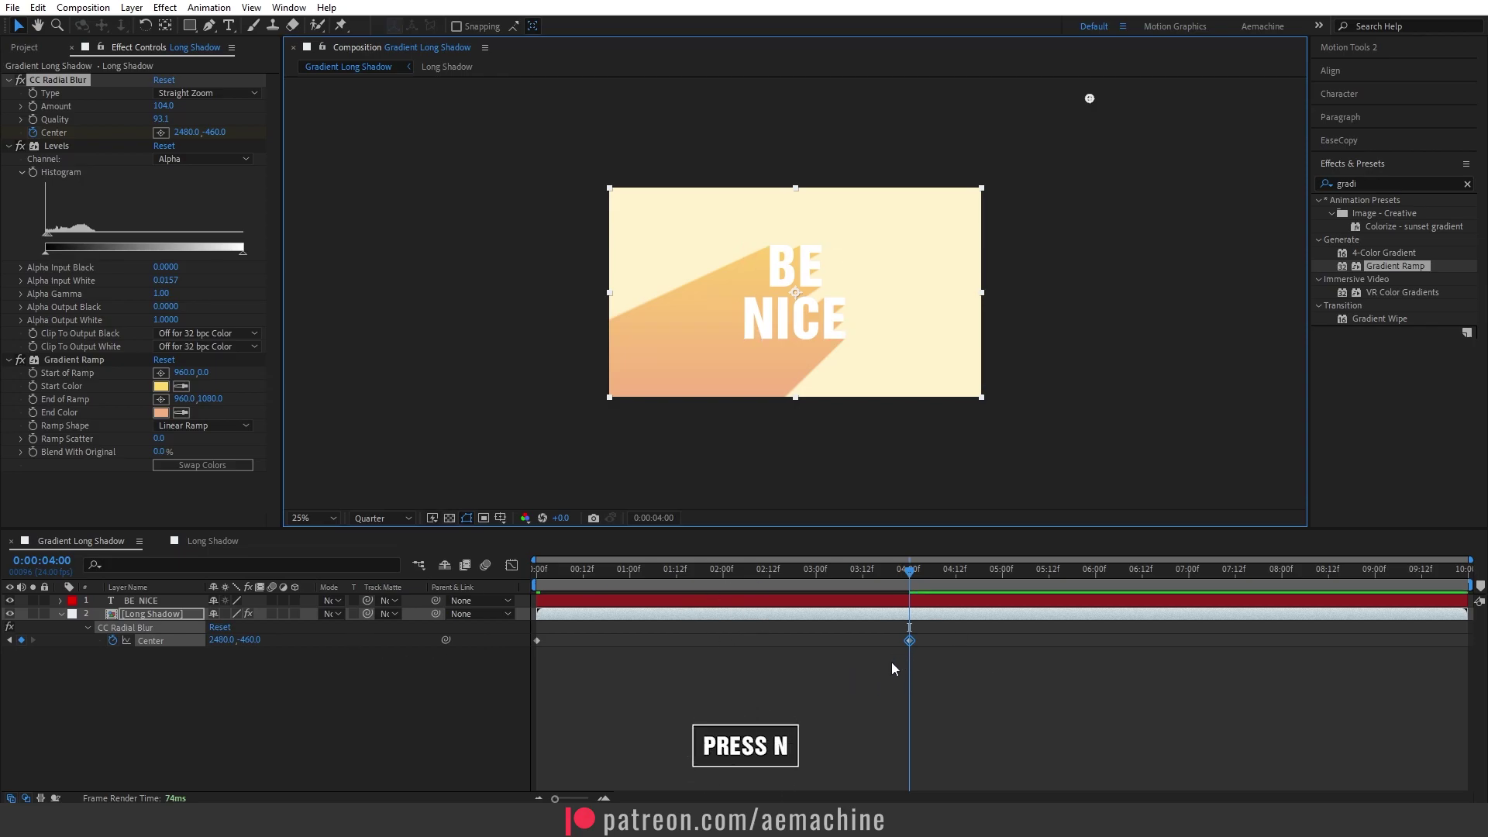
# Step: End the work area at 0:00:04:00, preview the shadow animation from the start and collapse Effects & Presets
pyautogui.press('n')
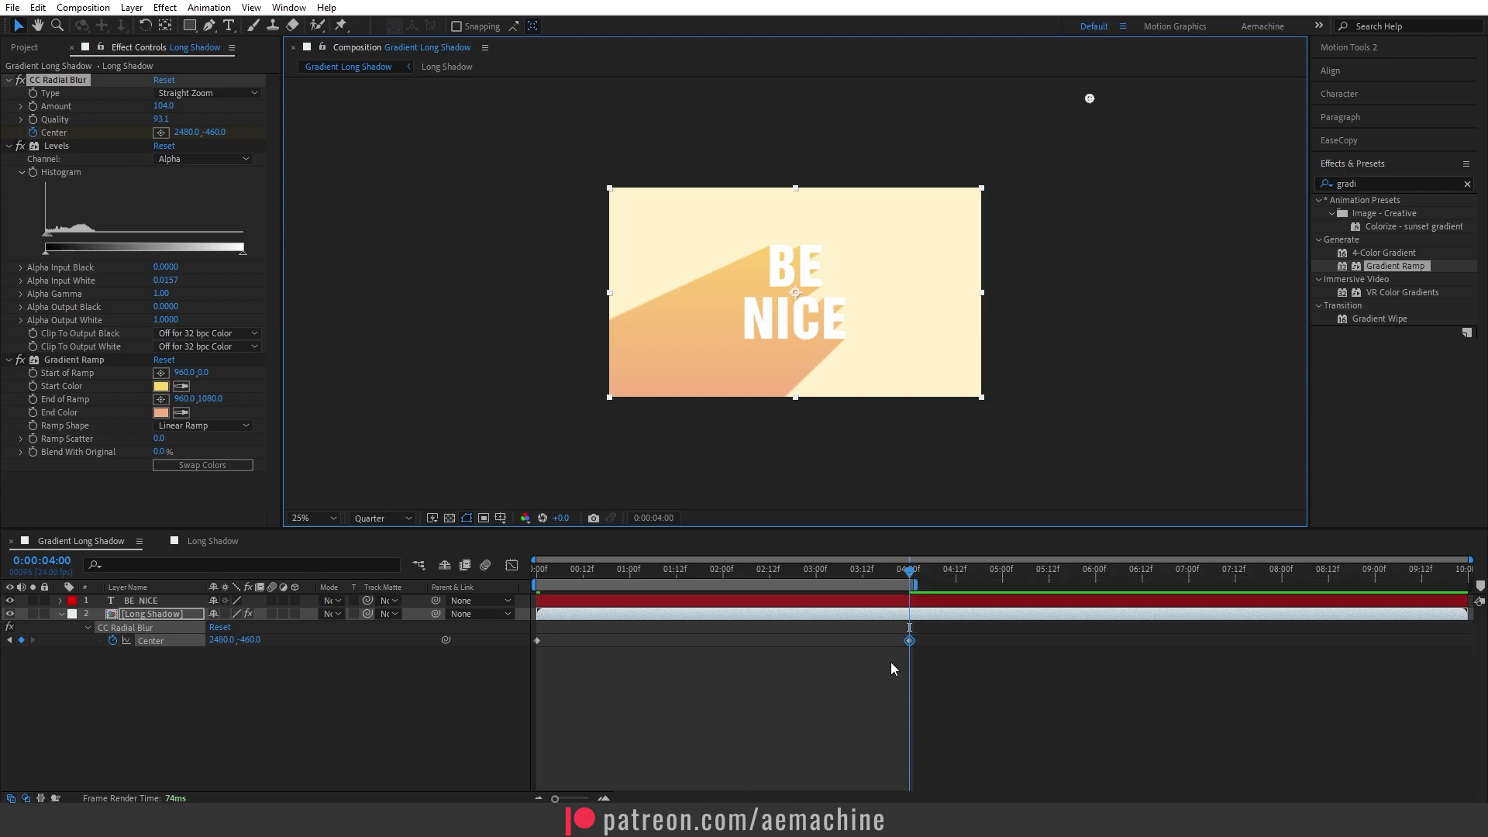
pyautogui.press('Home')
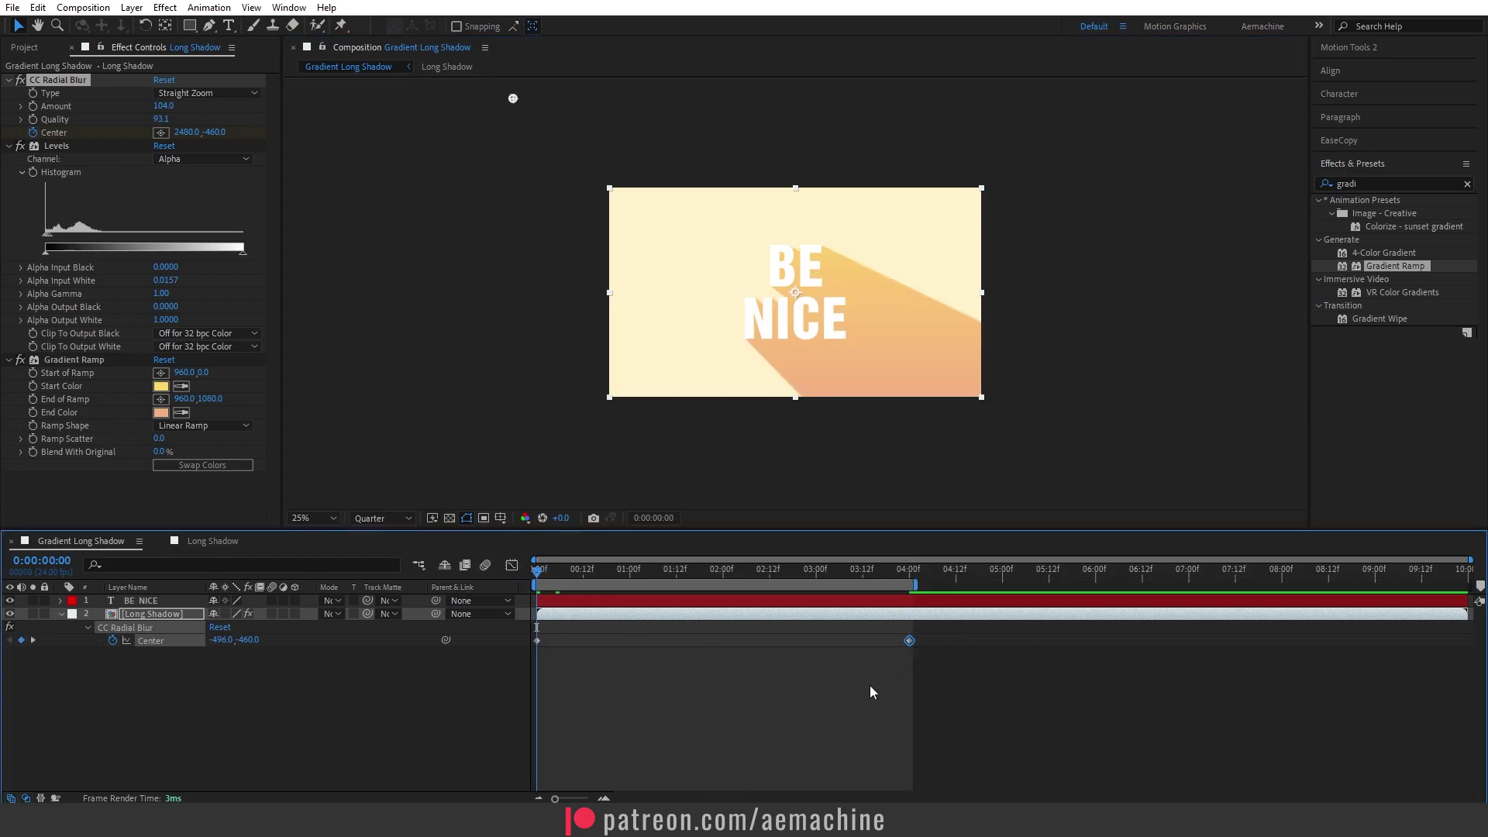
pyautogui.press('space')
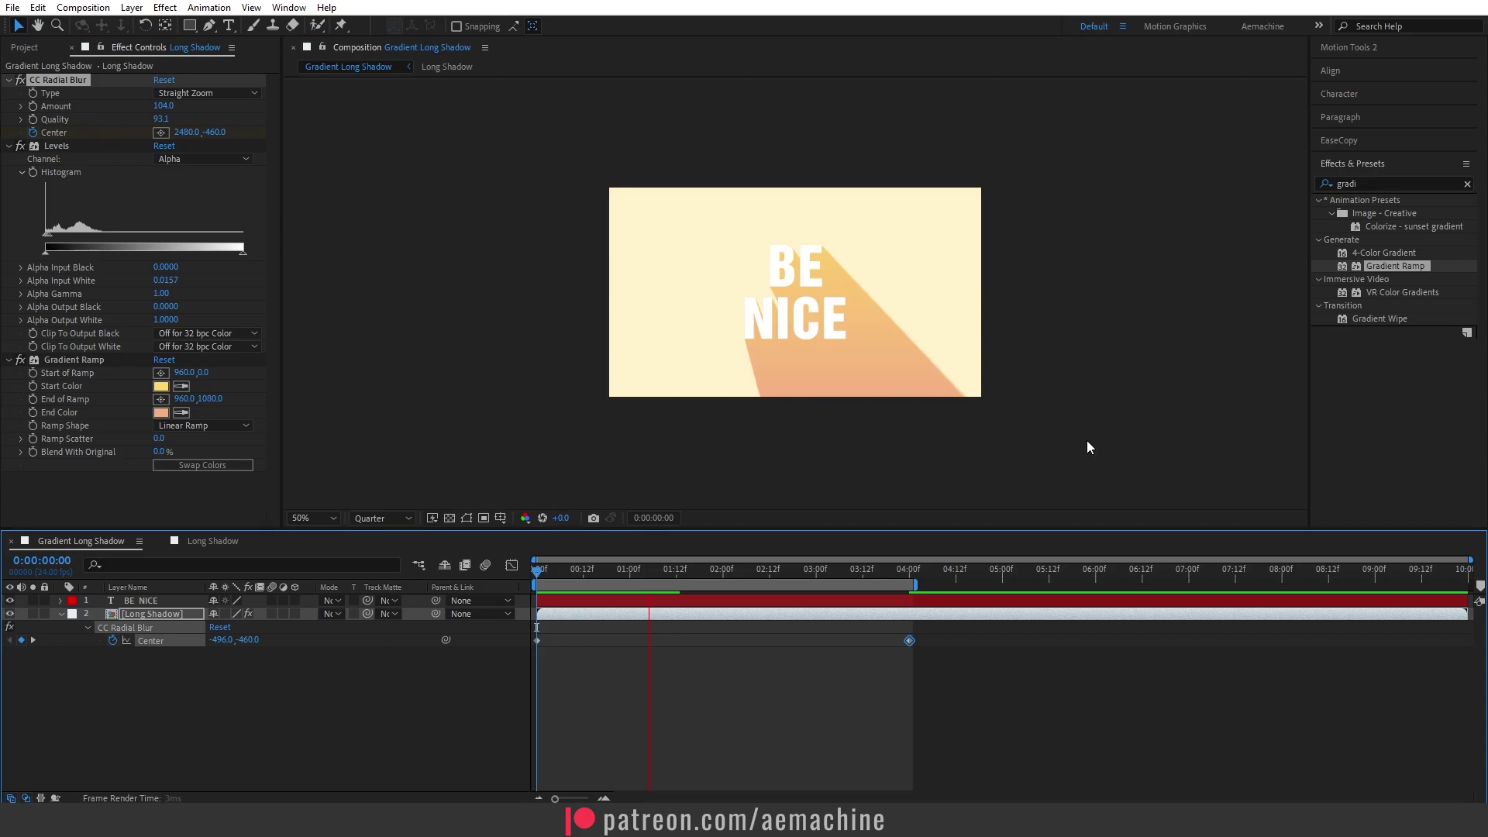
pyautogui.press('.')
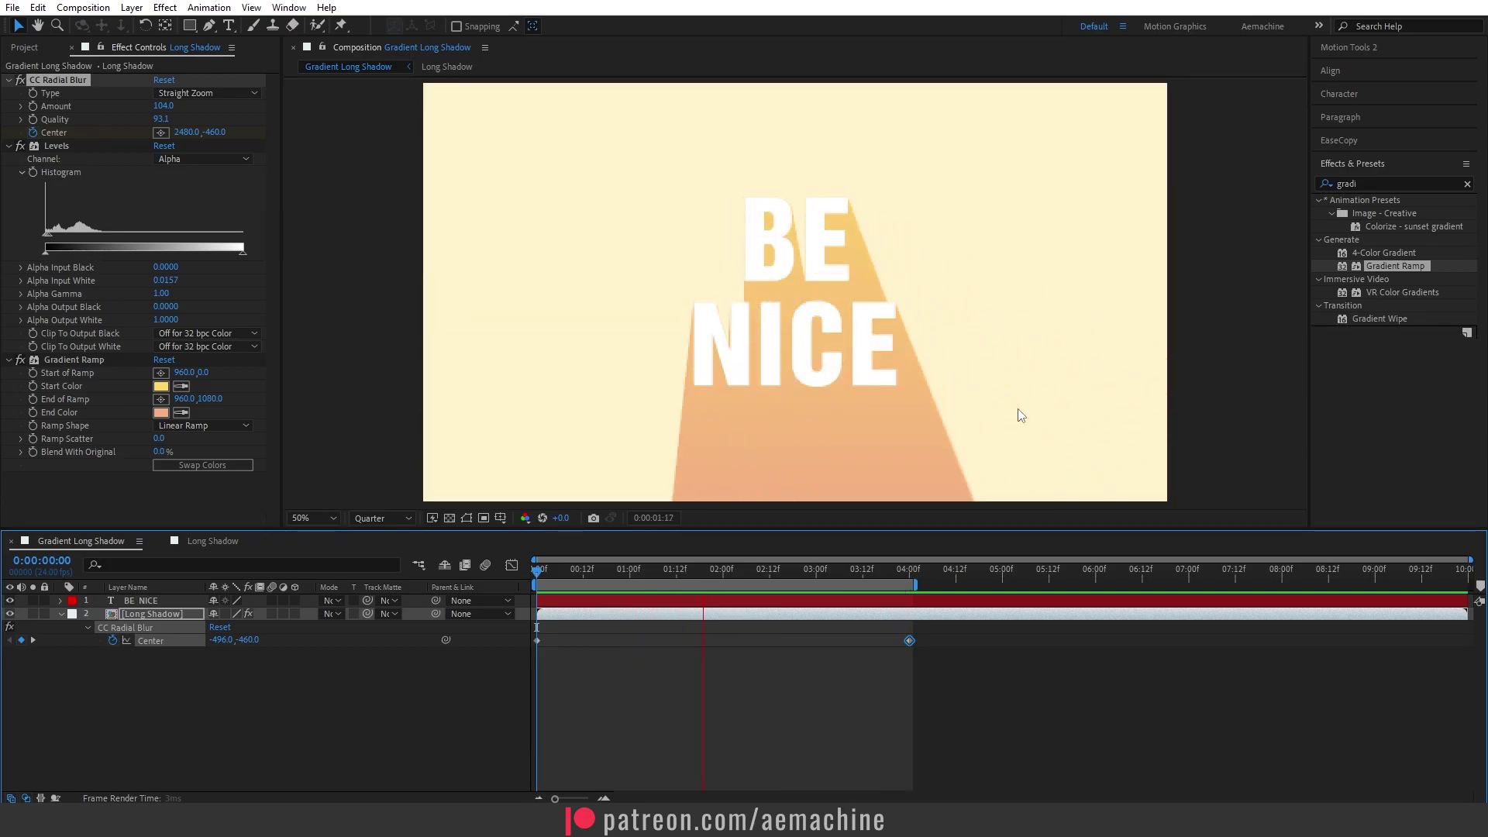
pyautogui.click(1376, 162)
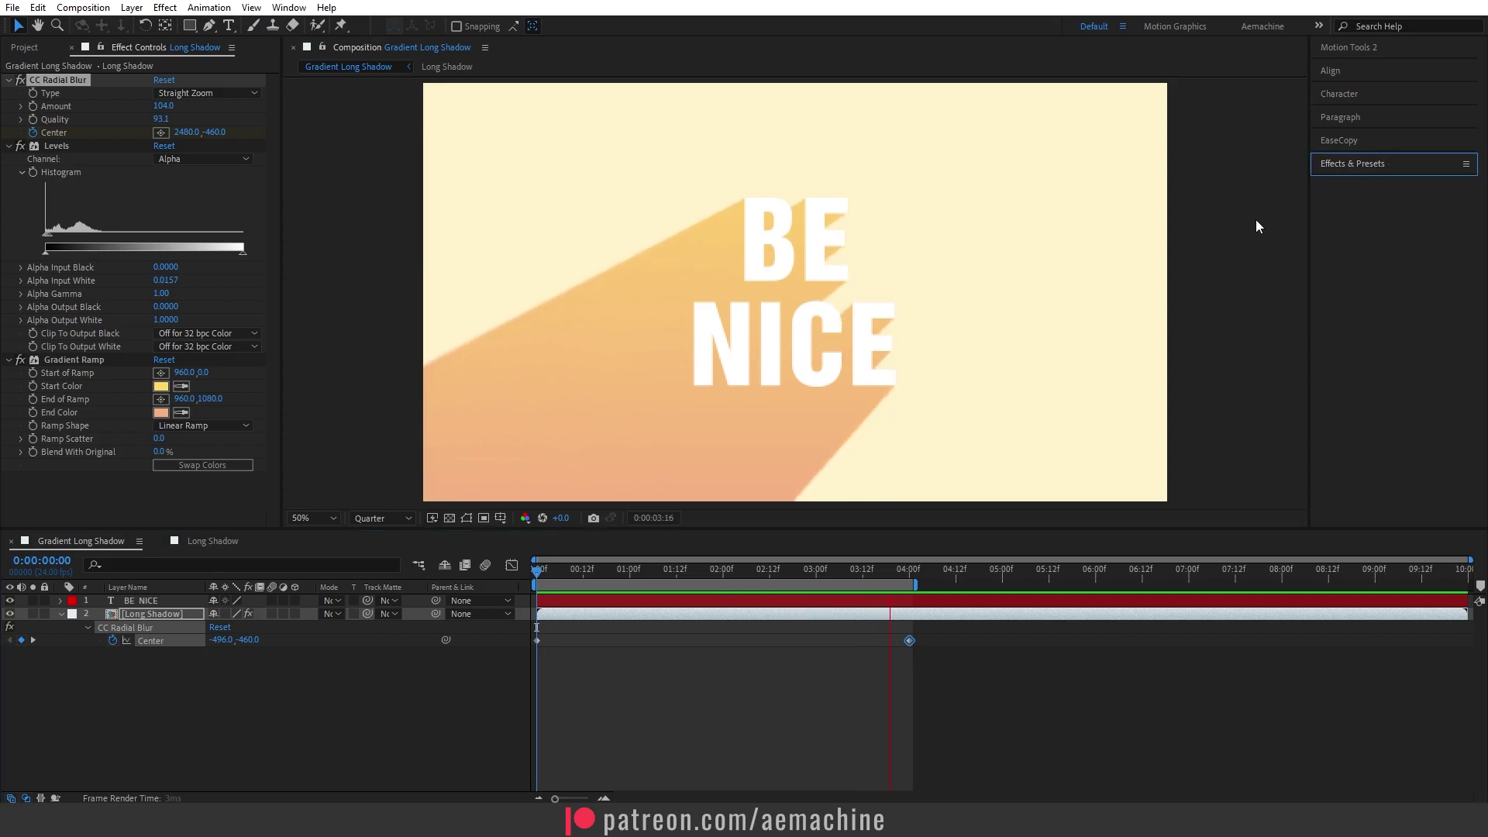